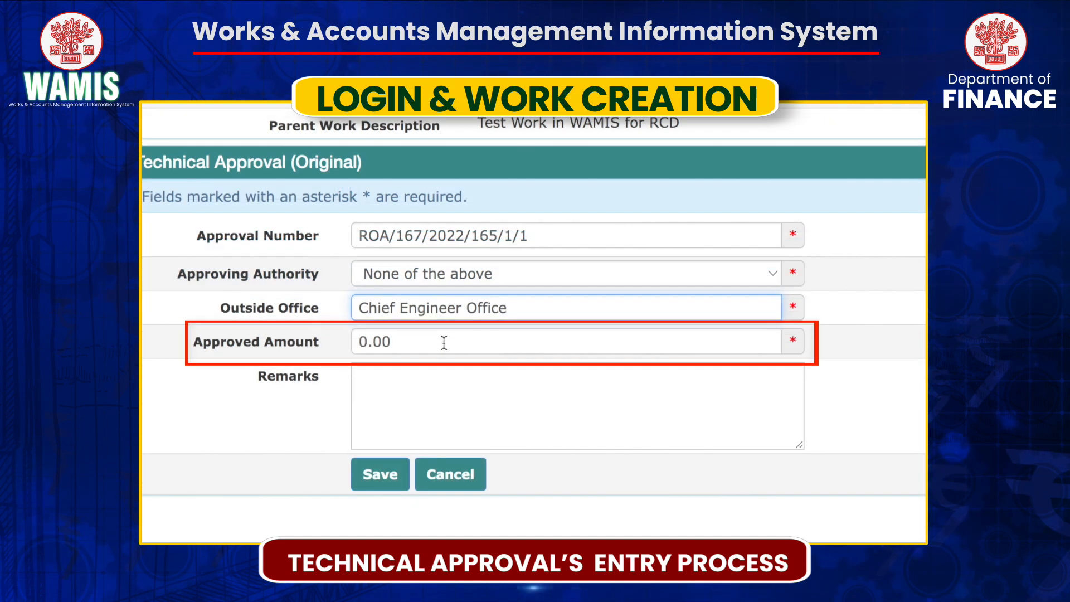
# Enter approved amount 500000 with remark 'ok' and save the technical approval.
pyautogui.write('500000')
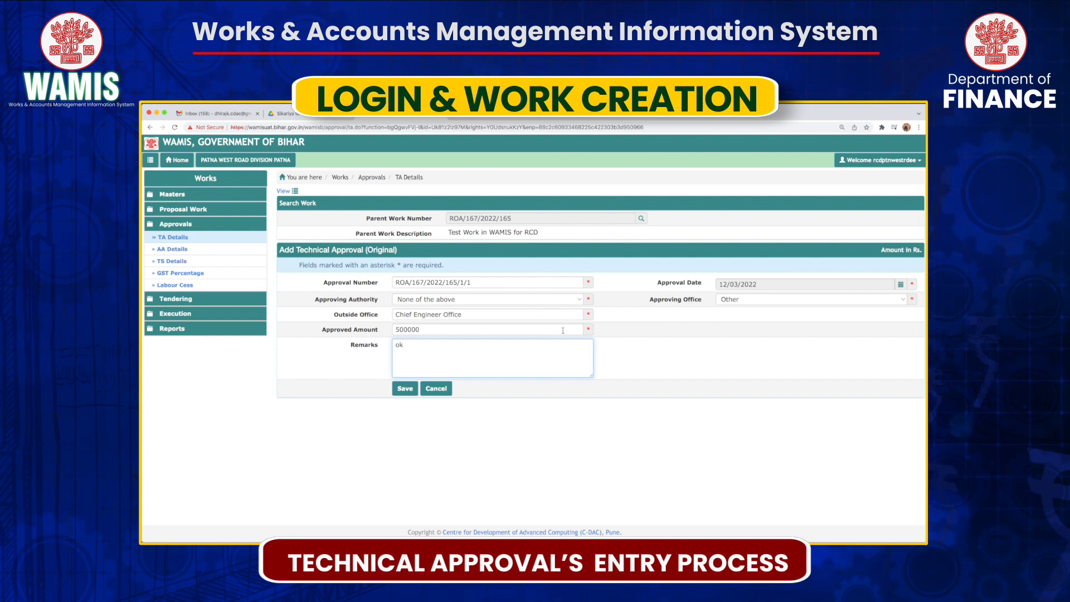
pyautogui.click(405, 389)
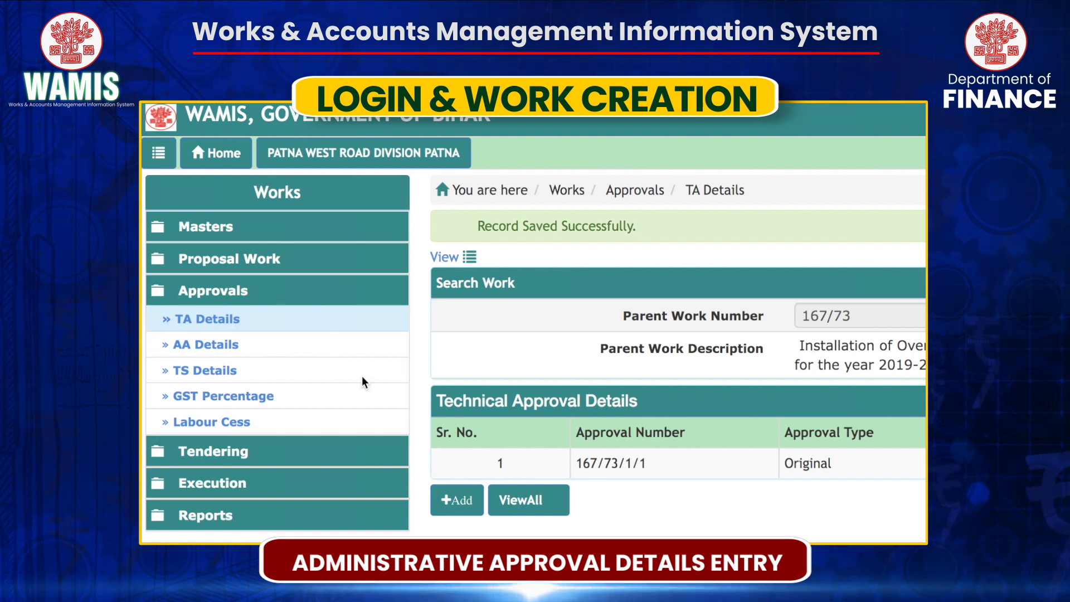
# From AA Details, open administrative approval 167/73/1/1 for editing.
pyautogui.click(220, 341)
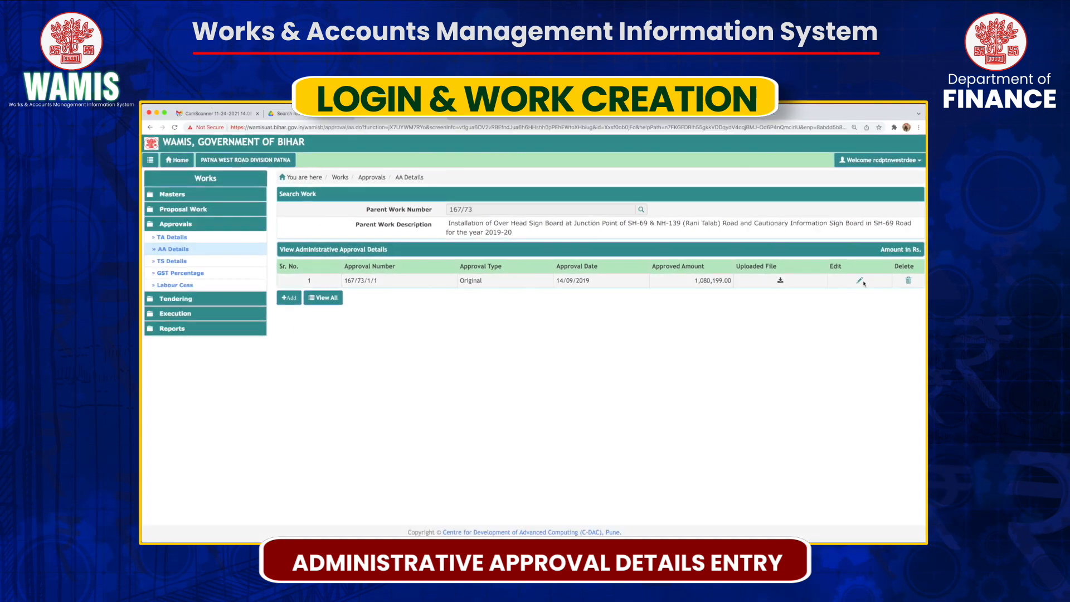
pyautogui.click(860, 281)
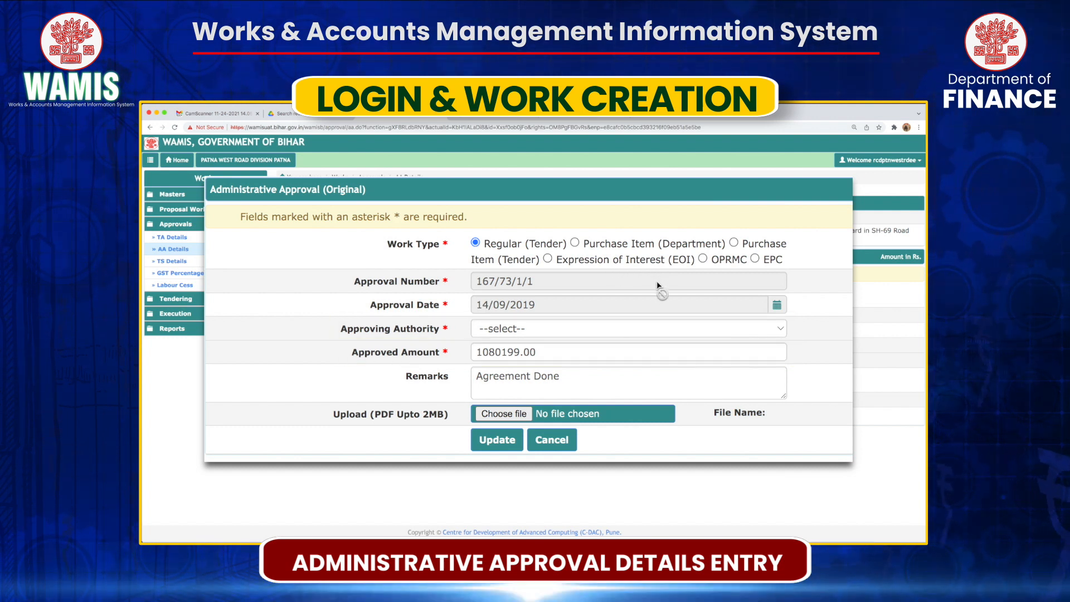
# Set approving authority to Secretary of the Department, attach AA_Copy.pdf, and update the approval.
pyautogui.click(612, 331)
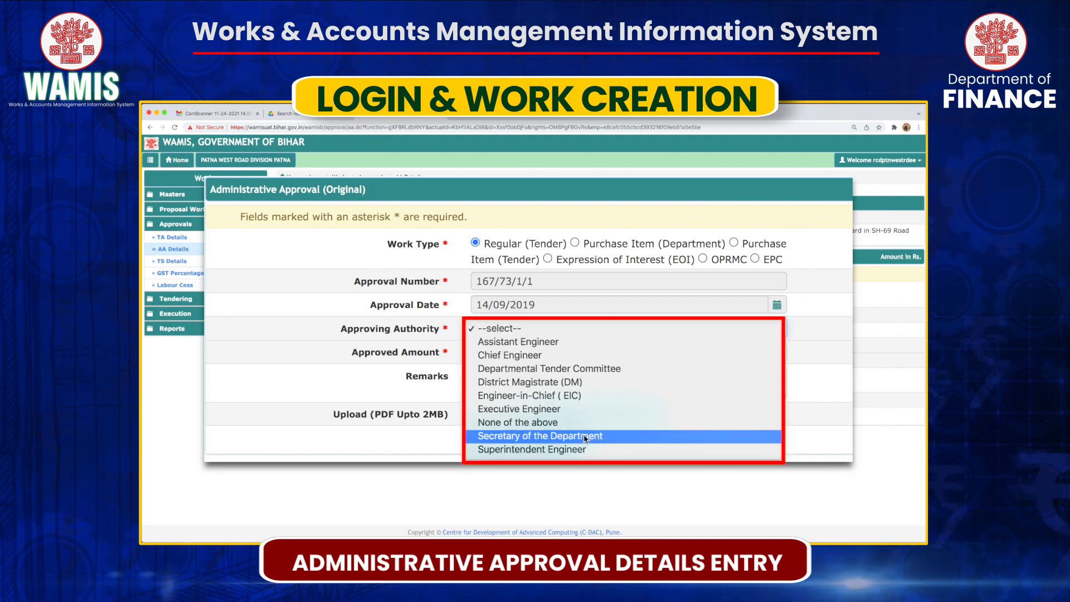
pyautogui.press('Return')
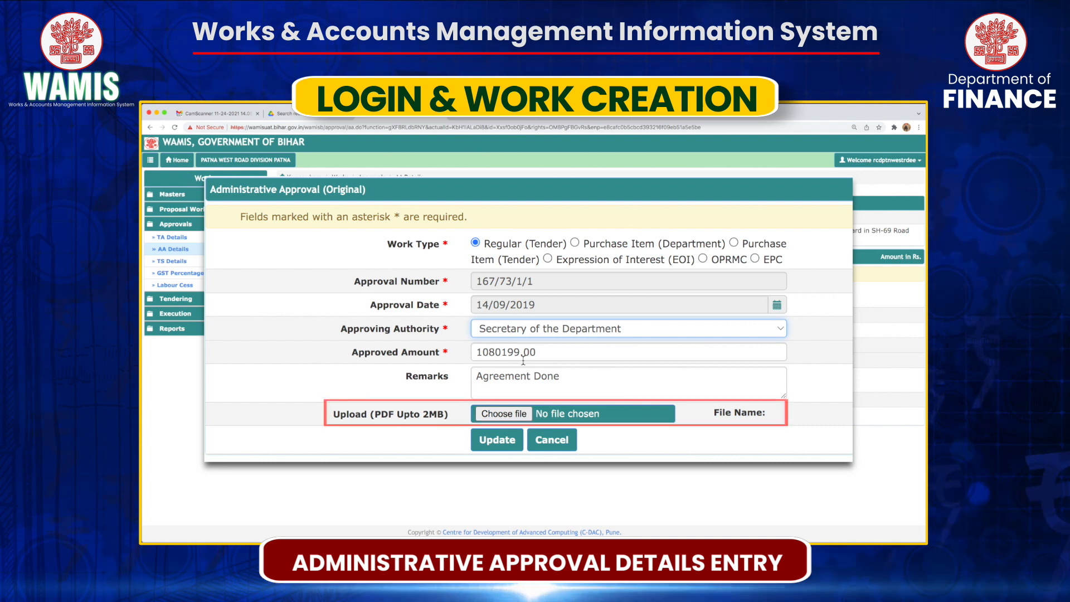
pyautogui.click(501, 414)
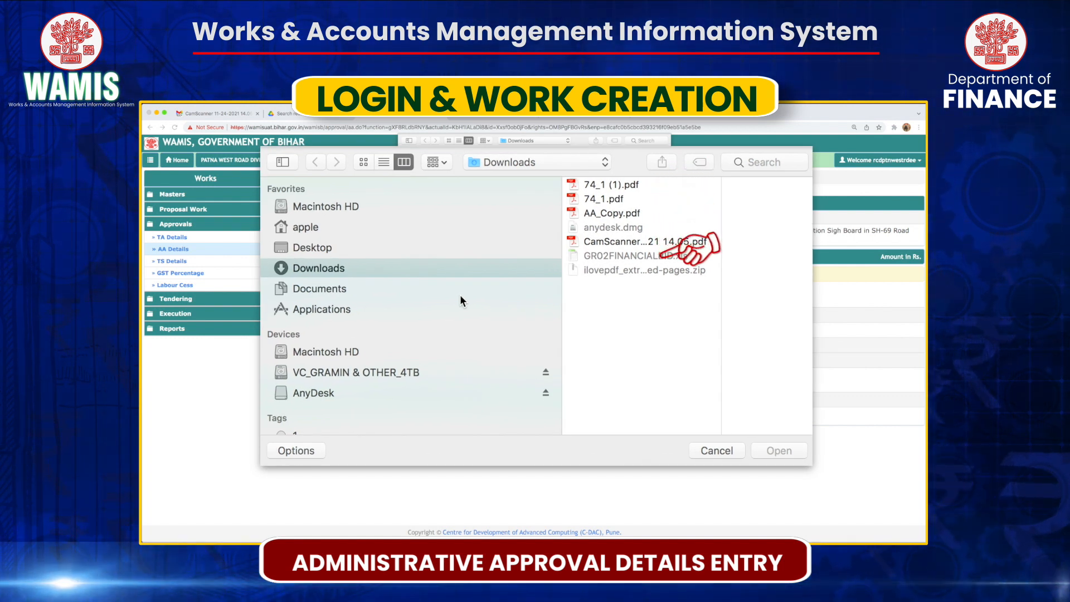
pyautogui.click(570, 166)
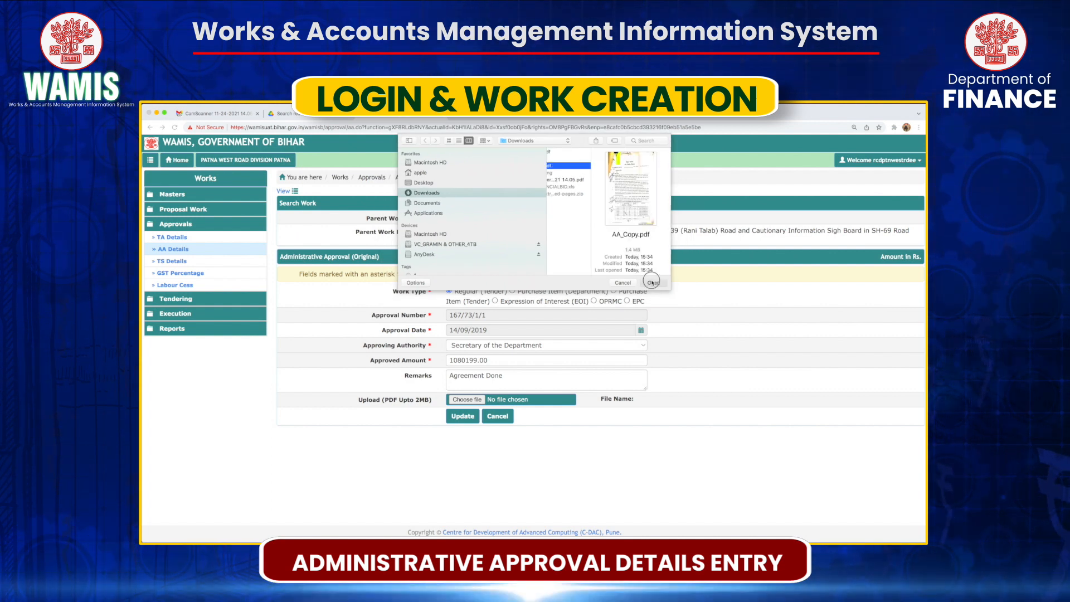
pyautogui.click(652, 282)
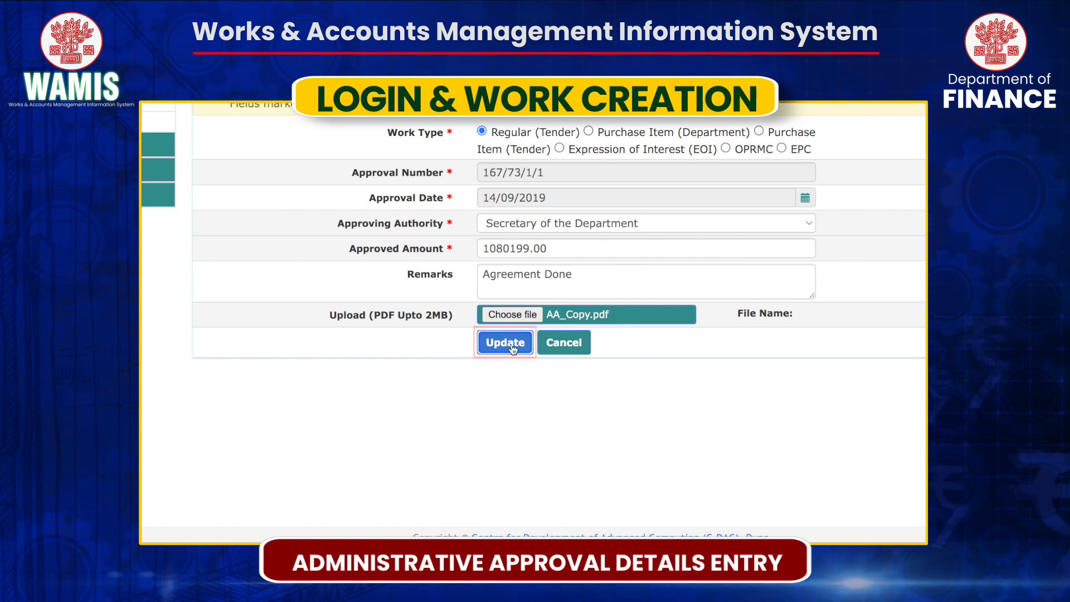
pyautogui.click(512, 344)
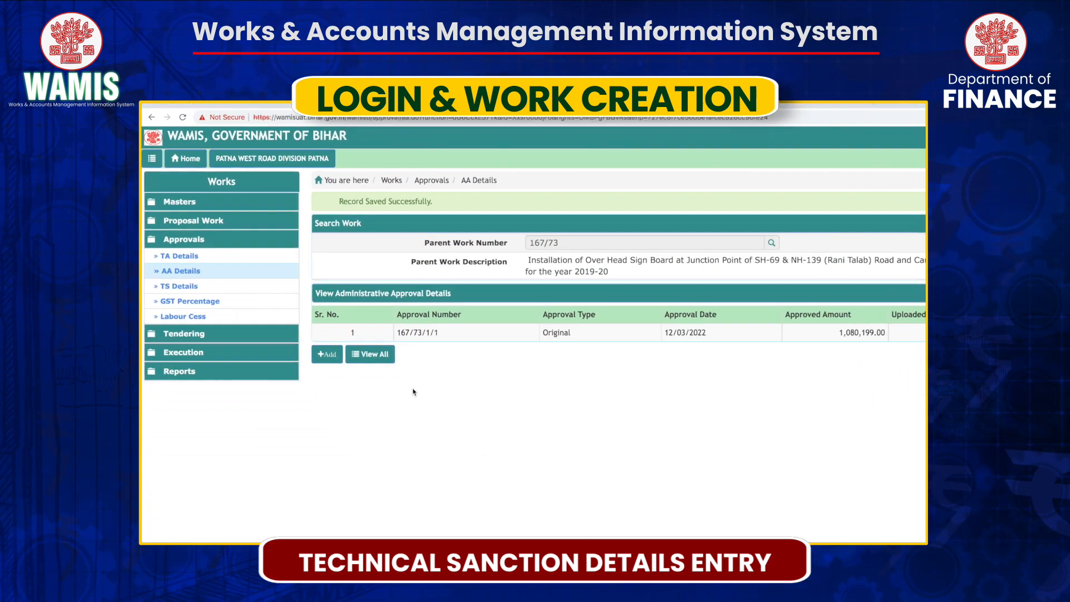
# Add a new technical sanction from TS Details, prefilled with TS number 167/73/1/1.
pyautogui.click(172, 262)
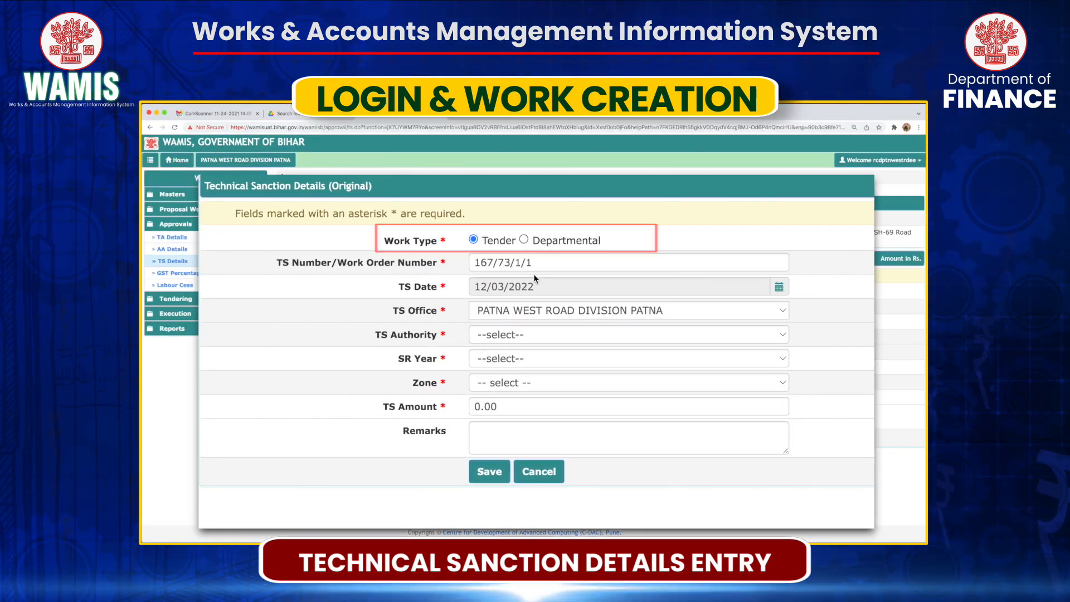
# Keep work type Tender and set Executive Engineer authority, SR year 2019, Zone 1 - State.
pyautogui.click(524, 240)
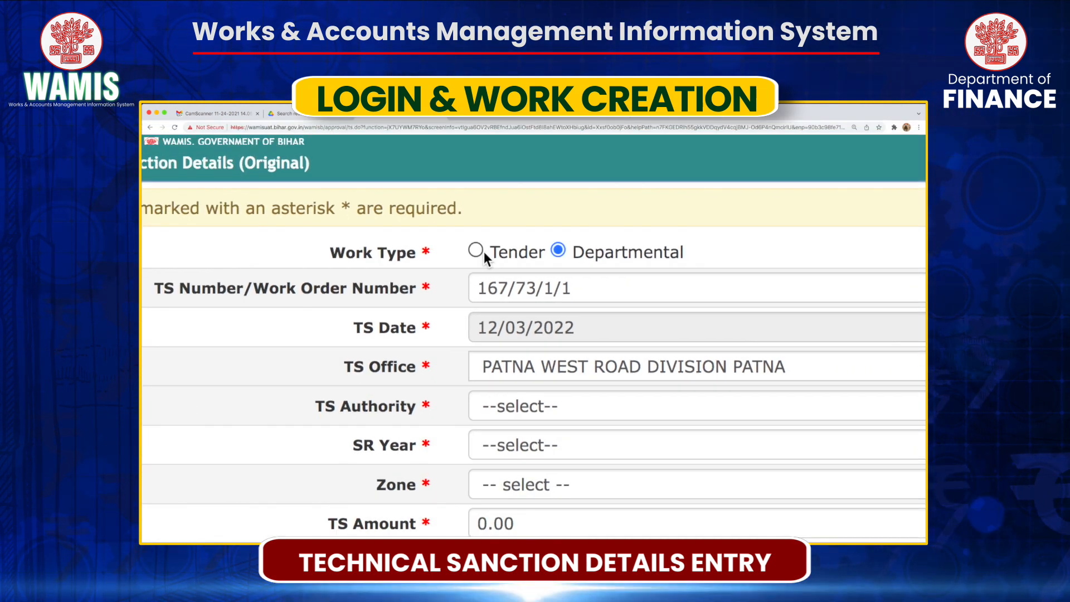
pyautogui.click(491, 222)
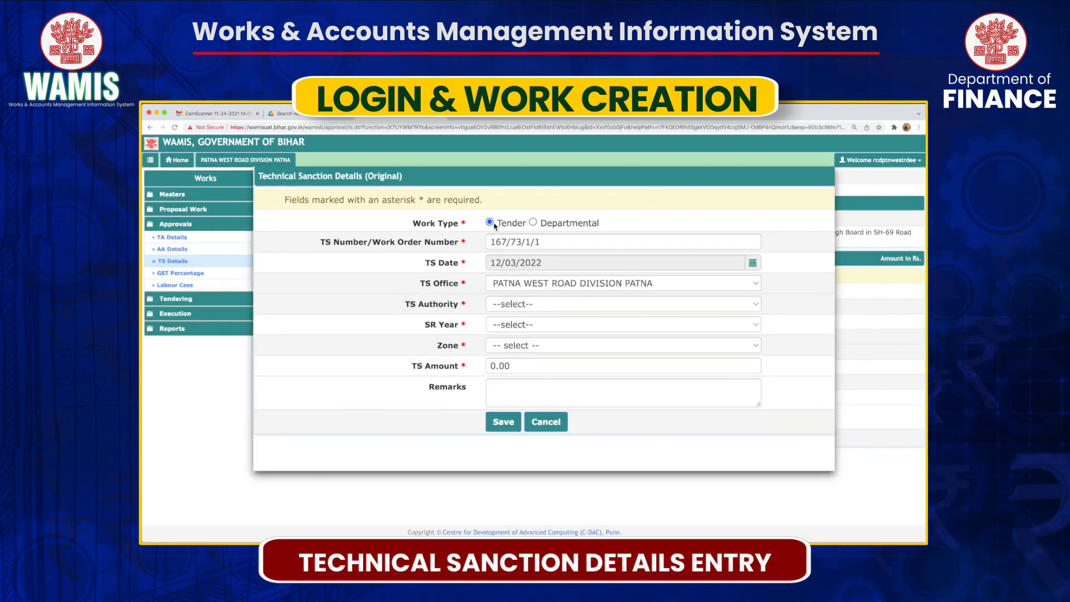
pyautogui.click(537, 303)
pyautogui.click(537, 377)
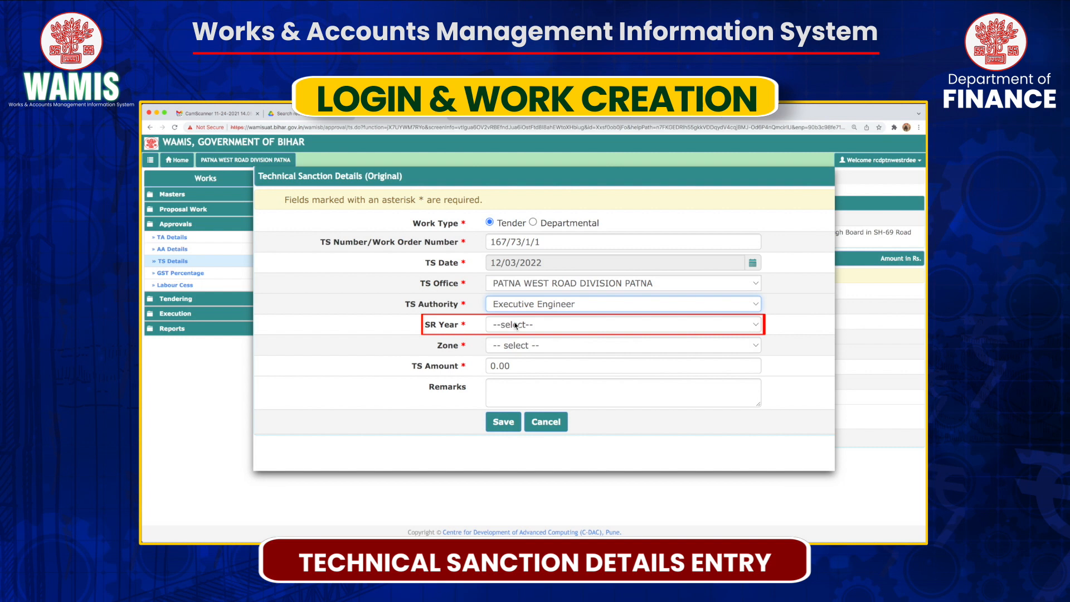
pyautogui.click(514, 324)
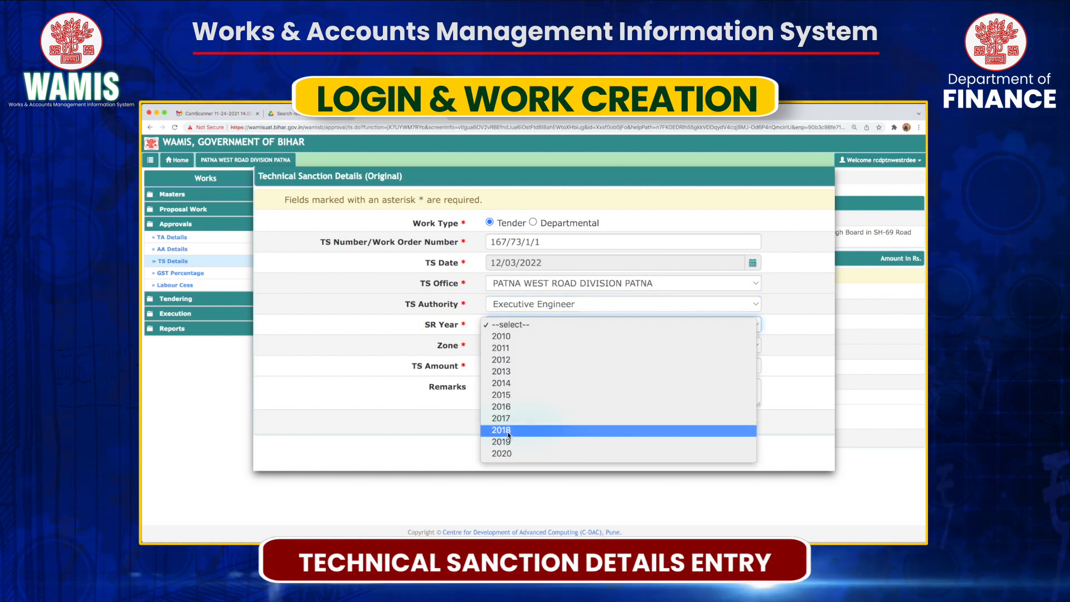
pyautogui.click(506, 441)
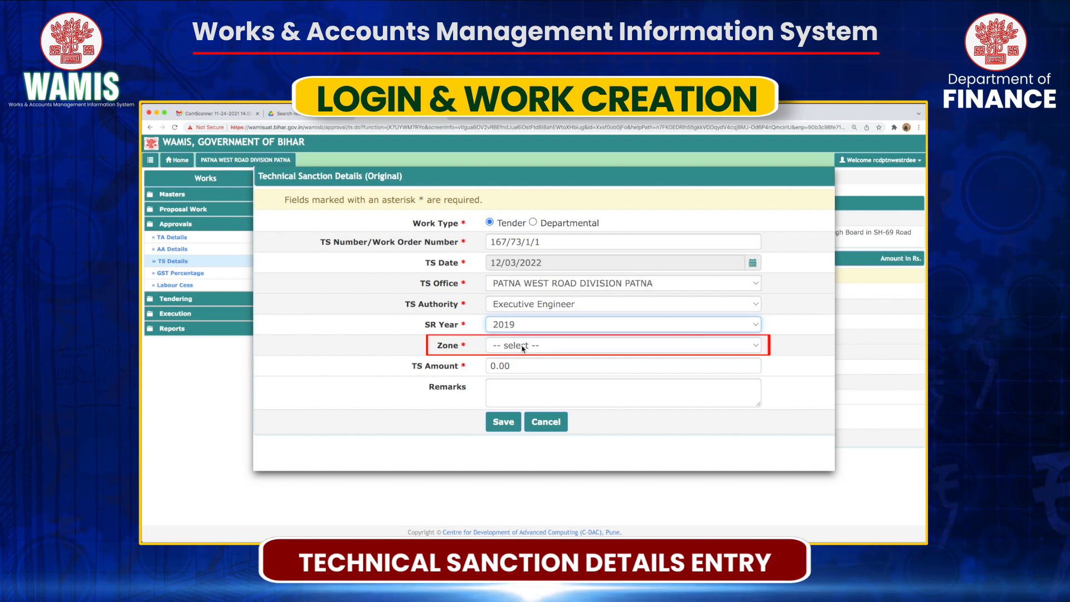
pyautogui.click(523, 346)
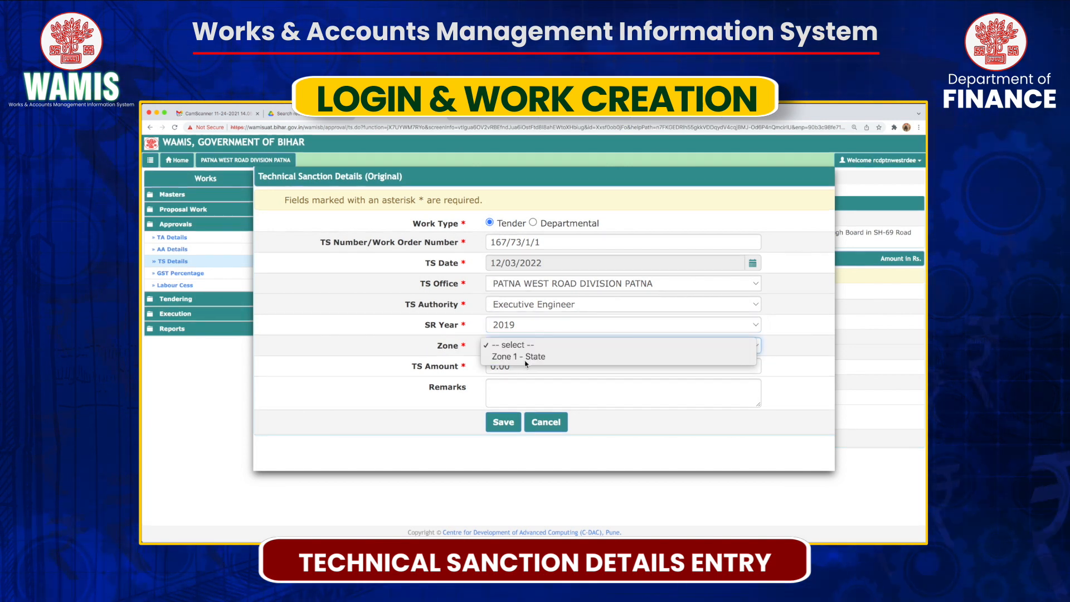
pyautogui.click(525, 358)
# Enter TS amount 1080199 with remark 'ok' and save the technical sanction.
pyautogui.click(522, 366)
pyautogui.press('BackSpace')
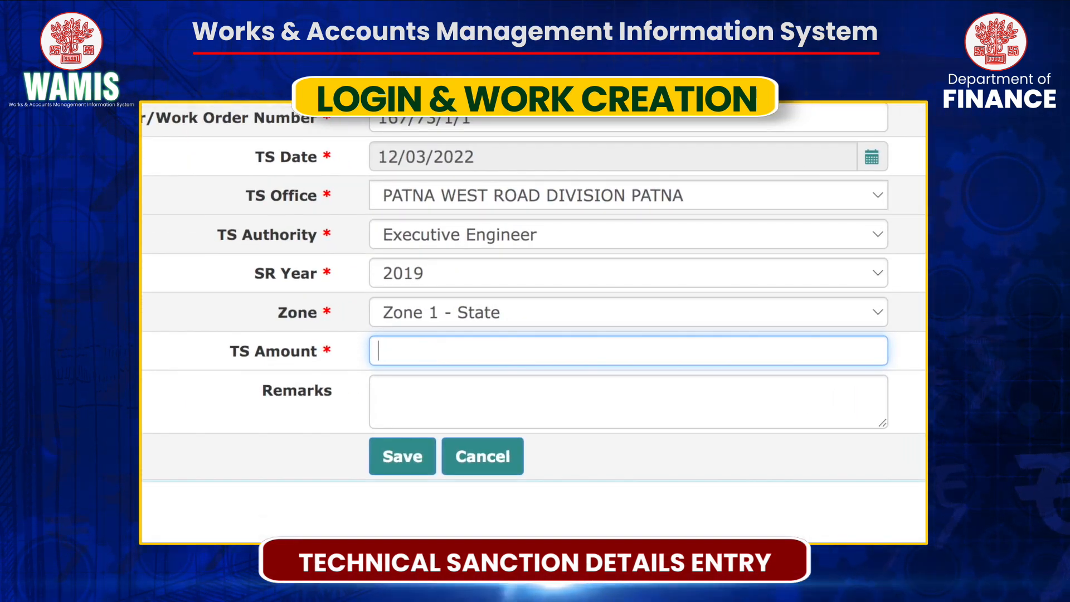
pyautogui.write('1')
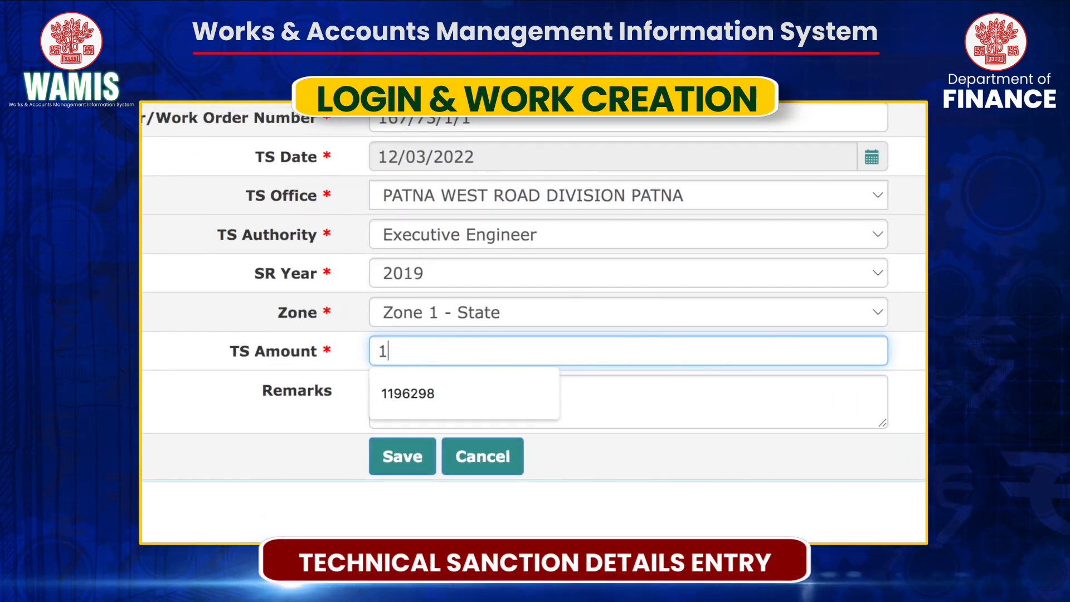
pyautogui.write('080199')
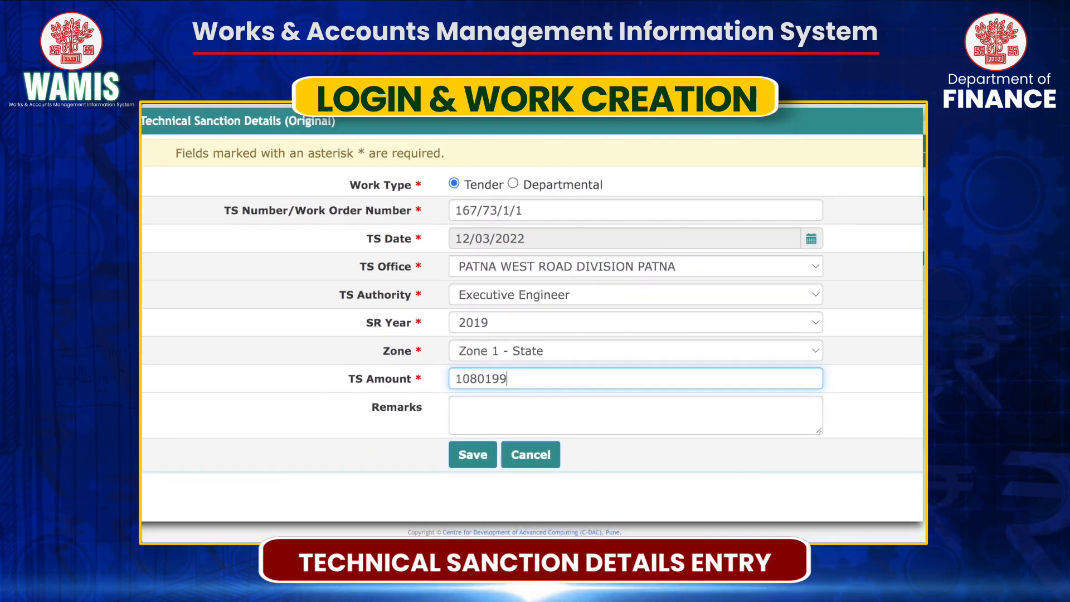
pyautogui.click(511, 410)
pyautogui.write('ok')
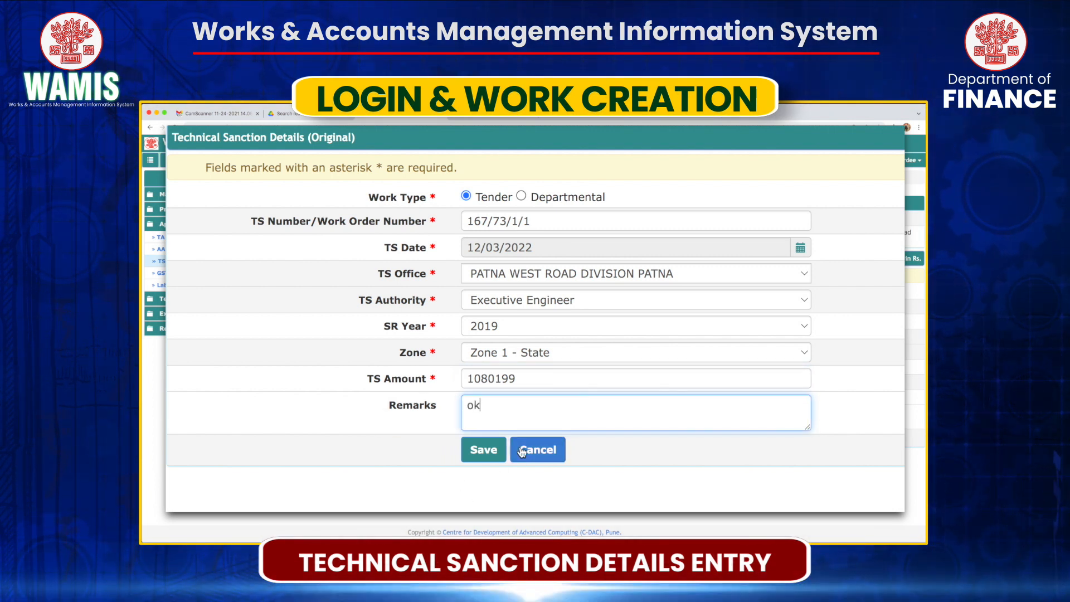
pyautogui.click(492, 448)
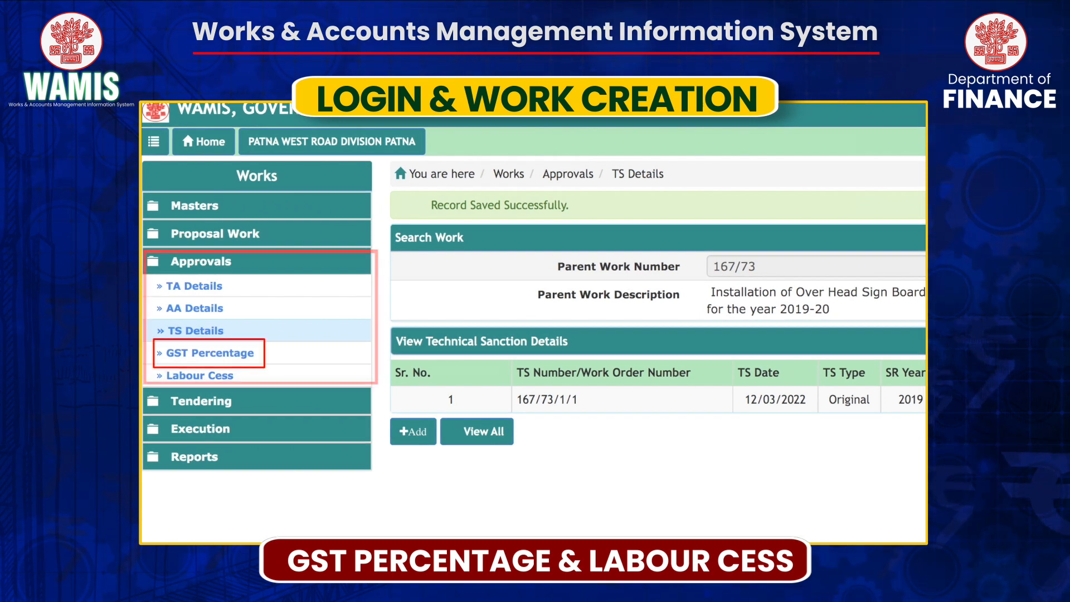
# On GST Percentage, filter to work 73, mark GST Applicable, and update the record.
pyautogui.click(233, 355)
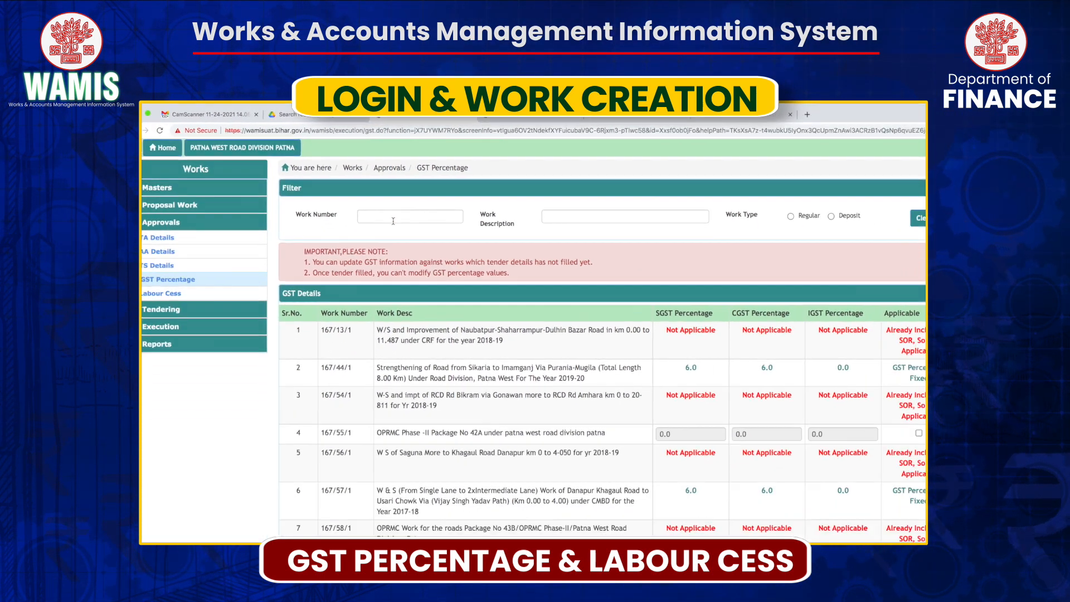
pyautogui.click(494, 309)
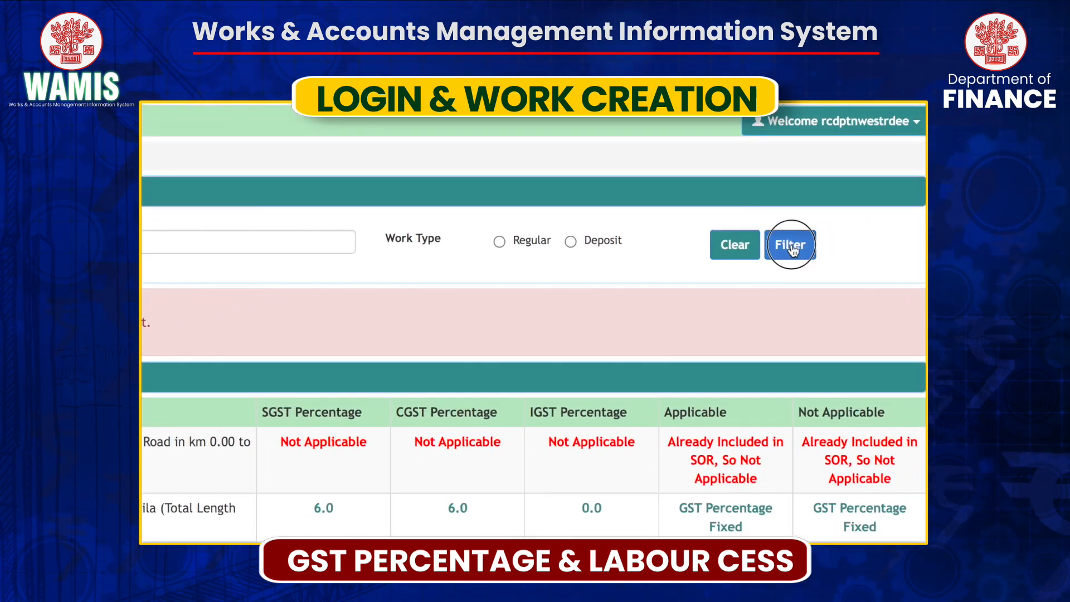
pyautogui.click(792, 247)
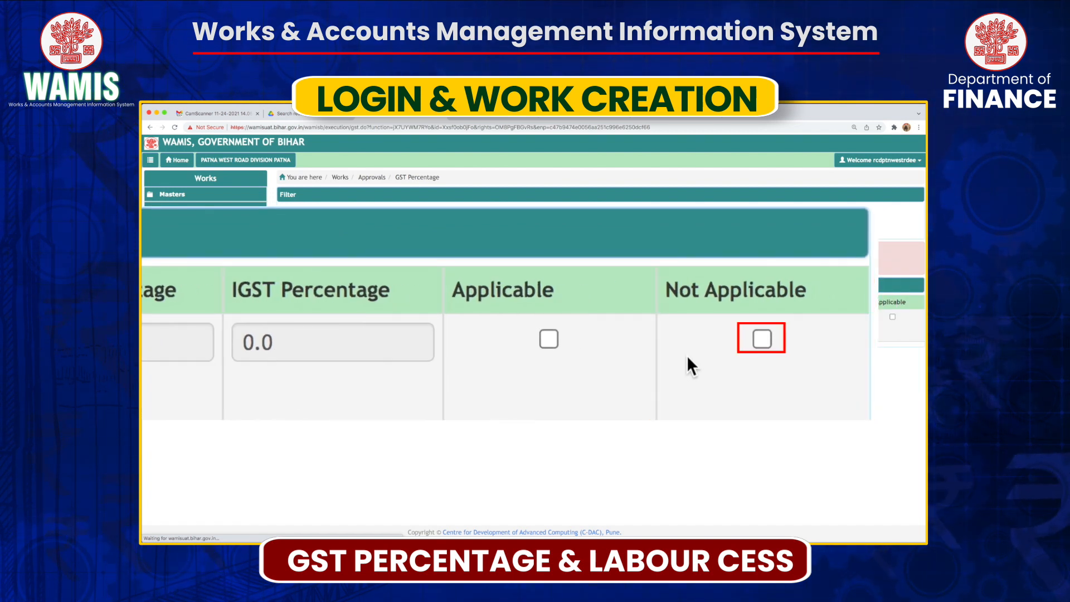
pyautogui.click(814, 343)
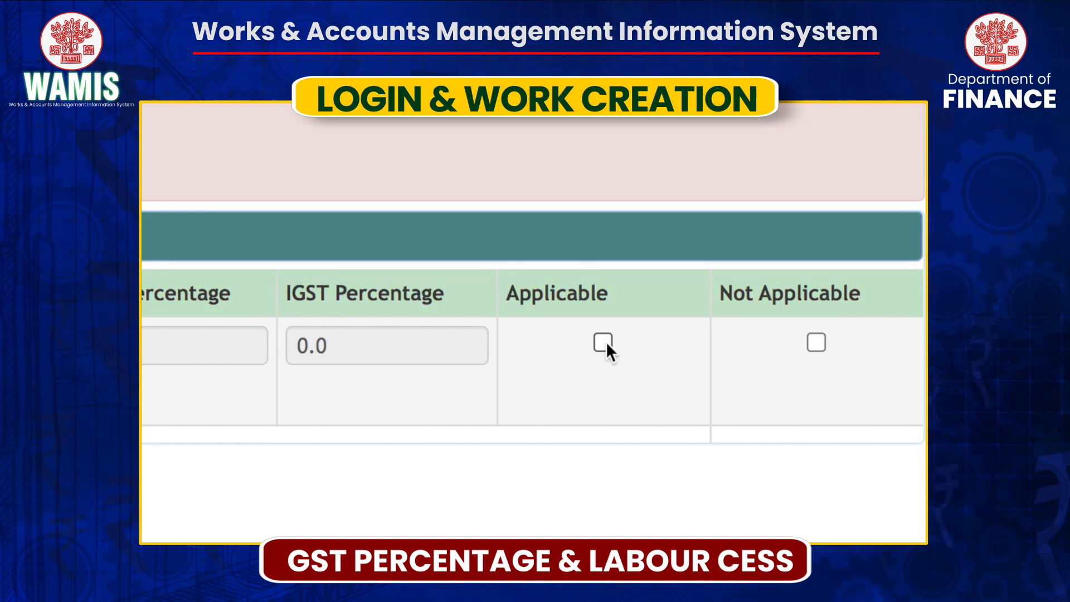
pyautogui.click(604, 343)
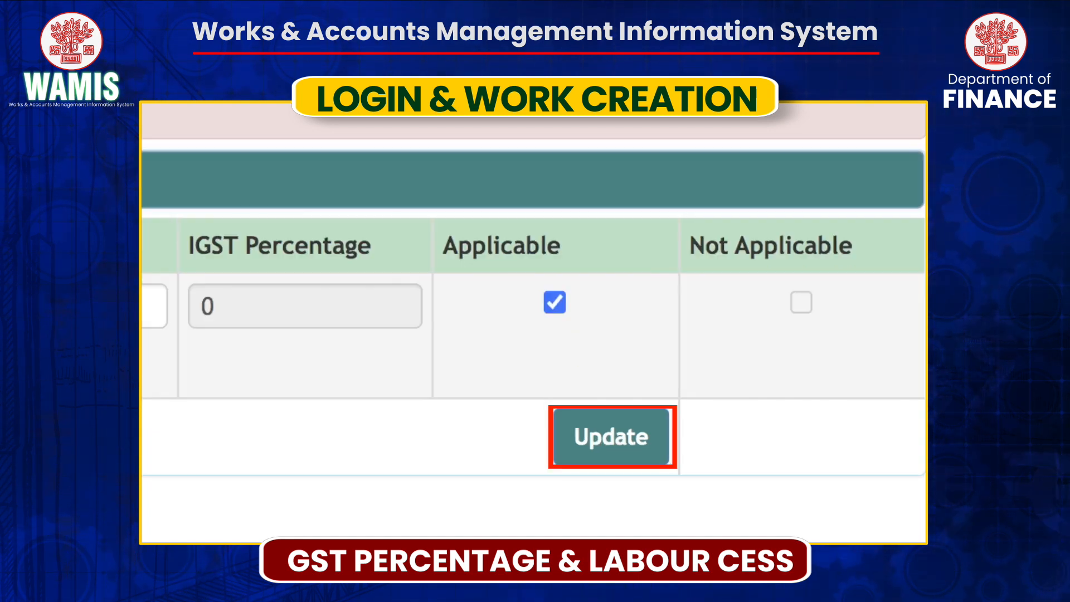
pyautogui.click(627, 441)
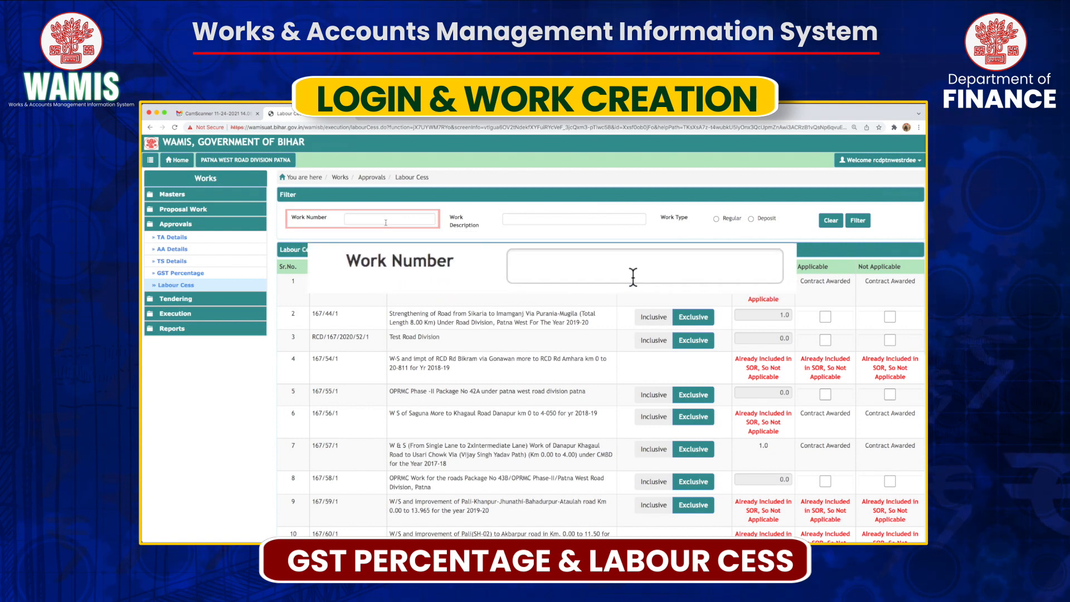
# On the Labour Cess page, place the cursor in the Work Number filter field.
pyautogui.click(386, 222)
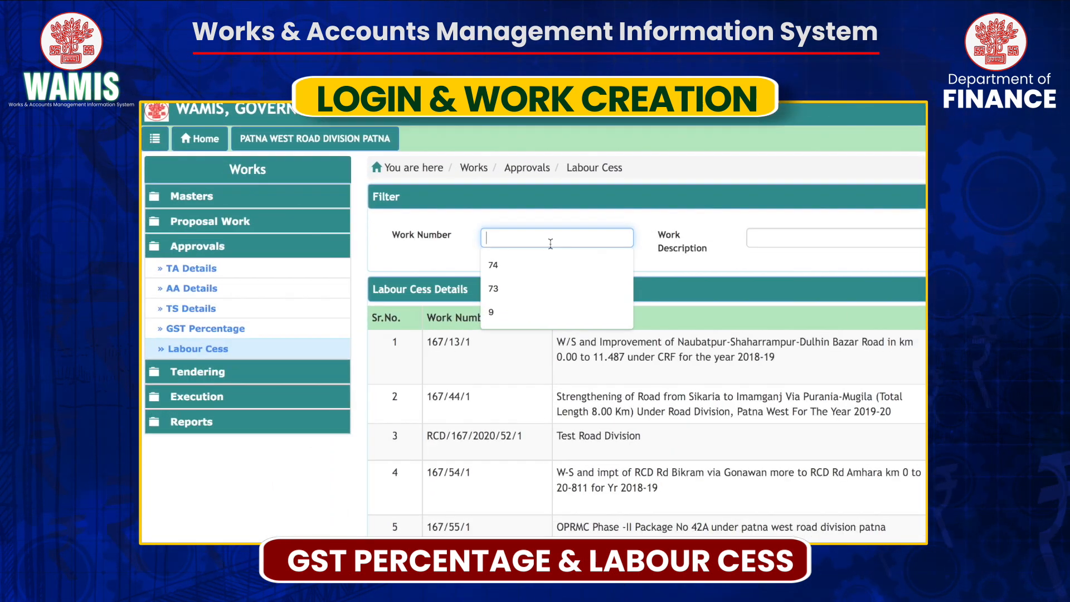
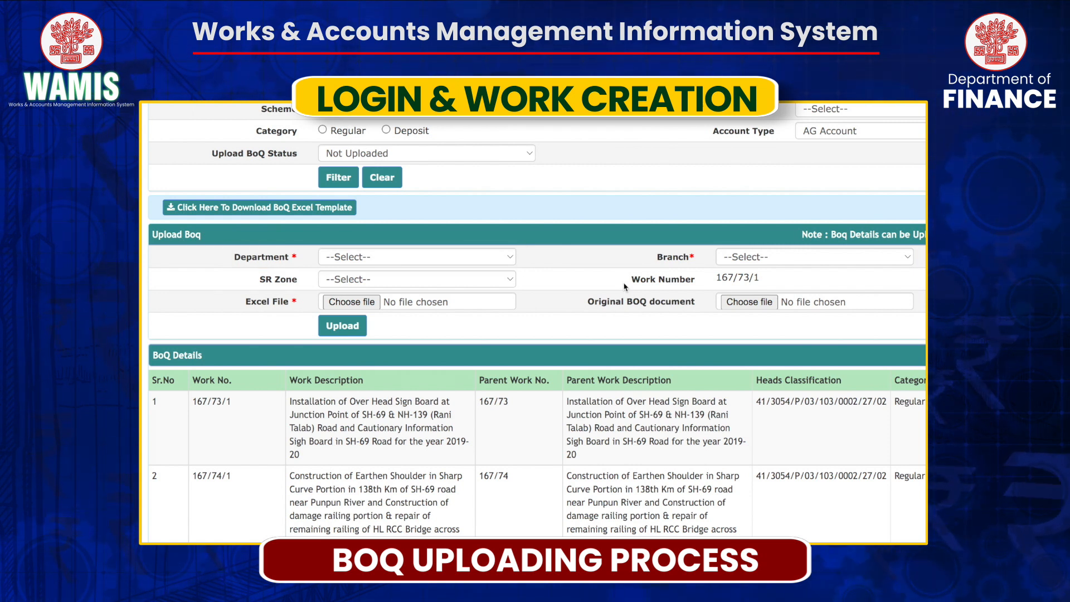
# Select Road Construction Department, then download and open Boq_Template.xls.
pyautogui.click(442, 257)
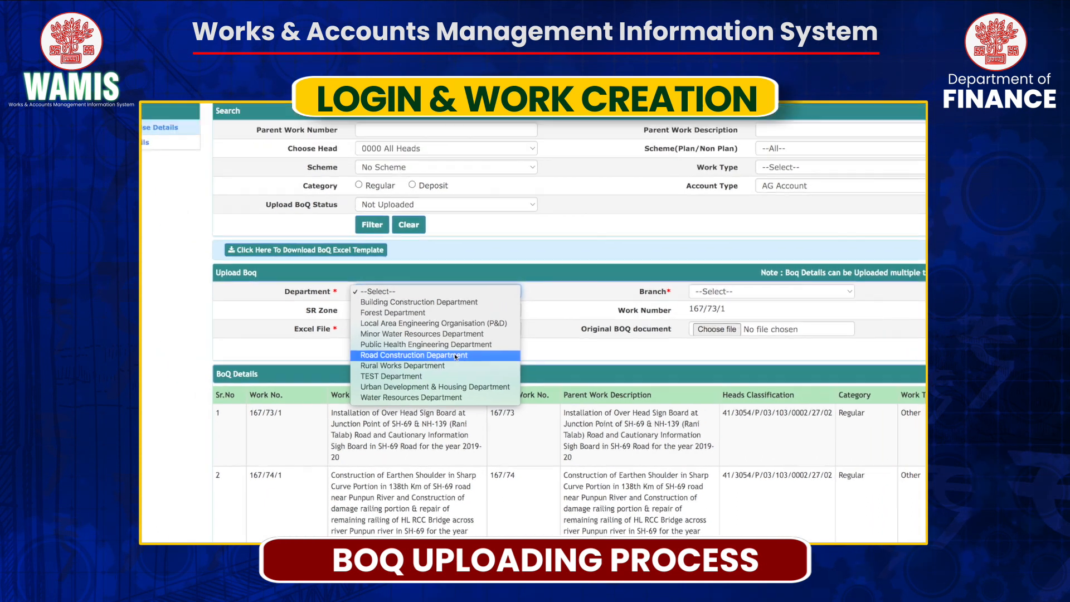
pyautogui.click(436, 333)
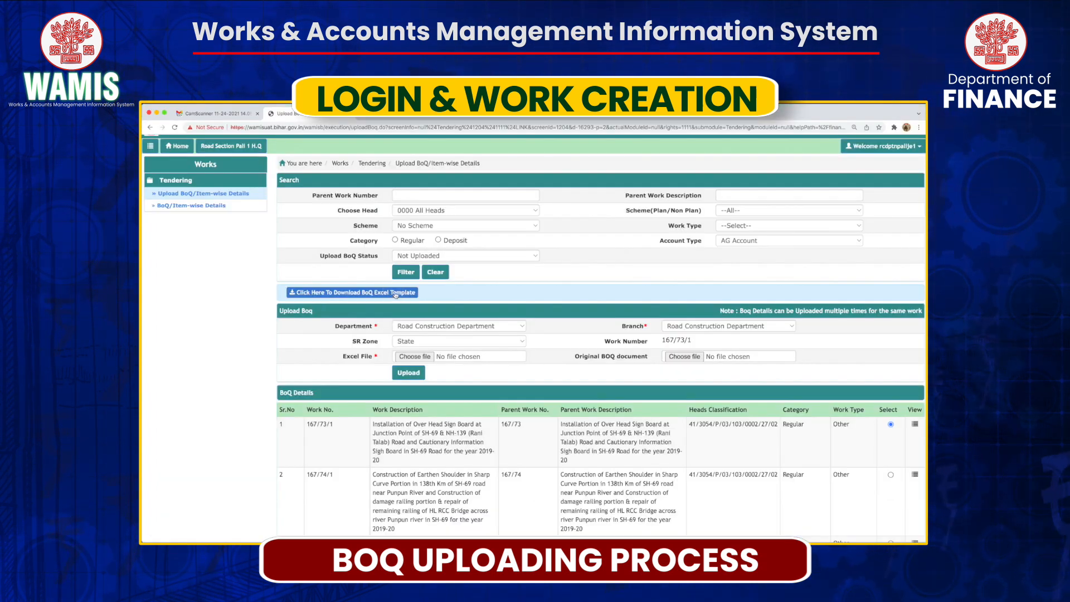
pyautogui.click(379, 366)
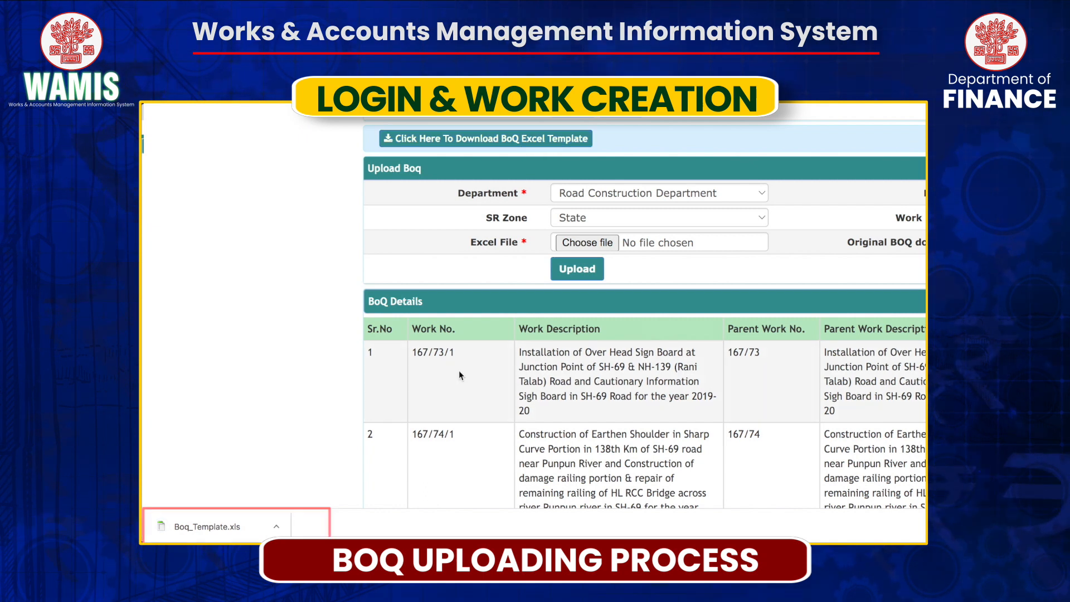
pyautogui.click(200, 528)
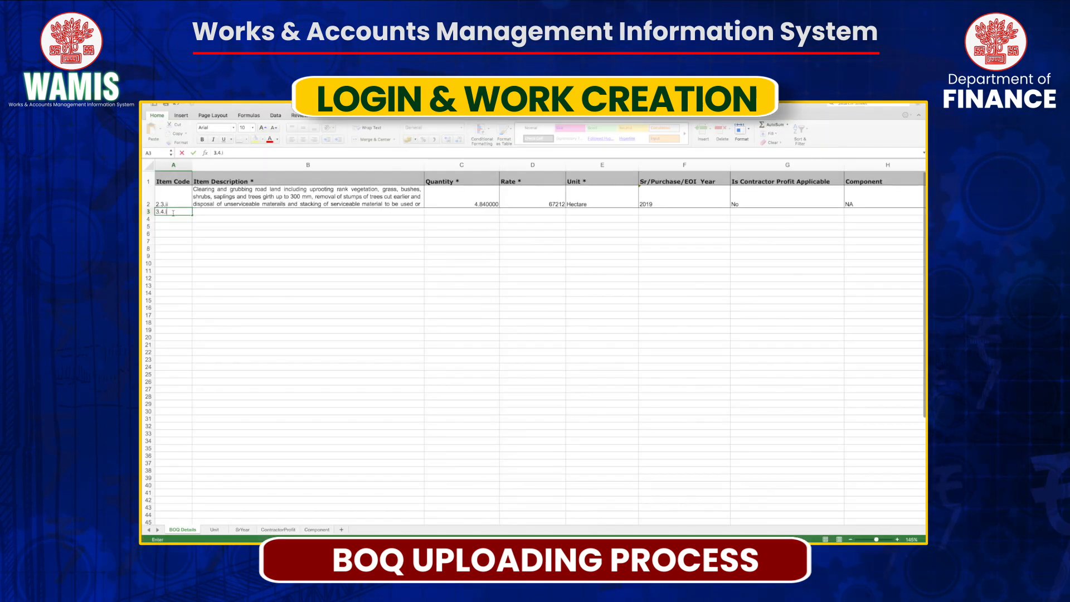
# Enter item 3.4.iii with quantity 68, rate 333 and year 2019.
pyautogui.click(478, 222)
pyautogui.write('68')
pyautogui.press('Tab')
pyautogui.write('333')
pyautogui.press('Tab')
pyautogui.hotkey('alt', 'Down')
pyautogui.press('Return')
pyautogui.write('2019')
# Save Boq_Template.xls, keeping the older .xls format.
pyautogui.press('super+shift+s')
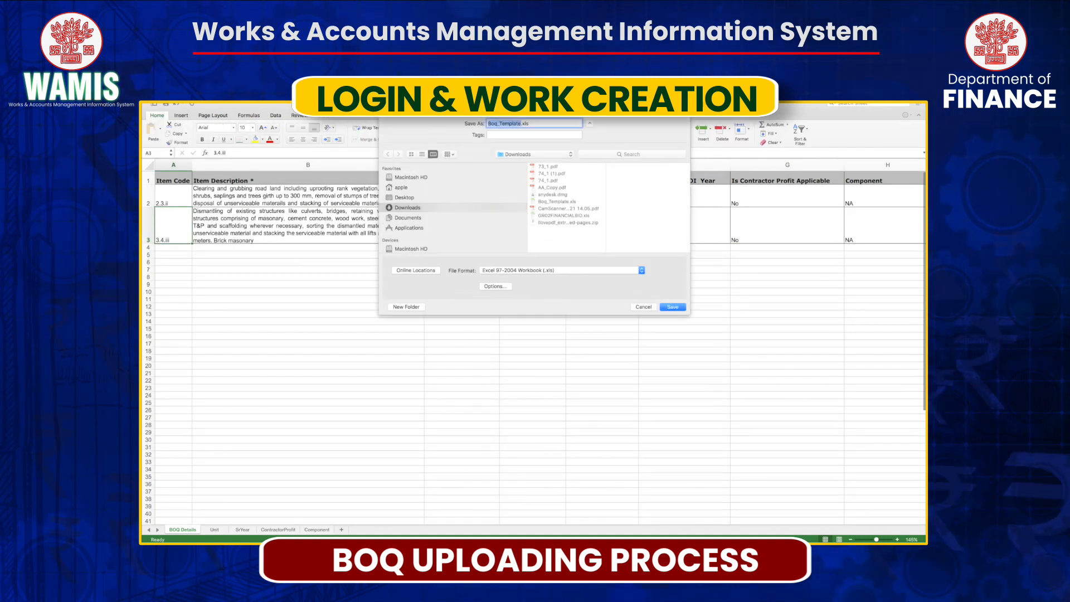
pyautogui.click(673, 307)
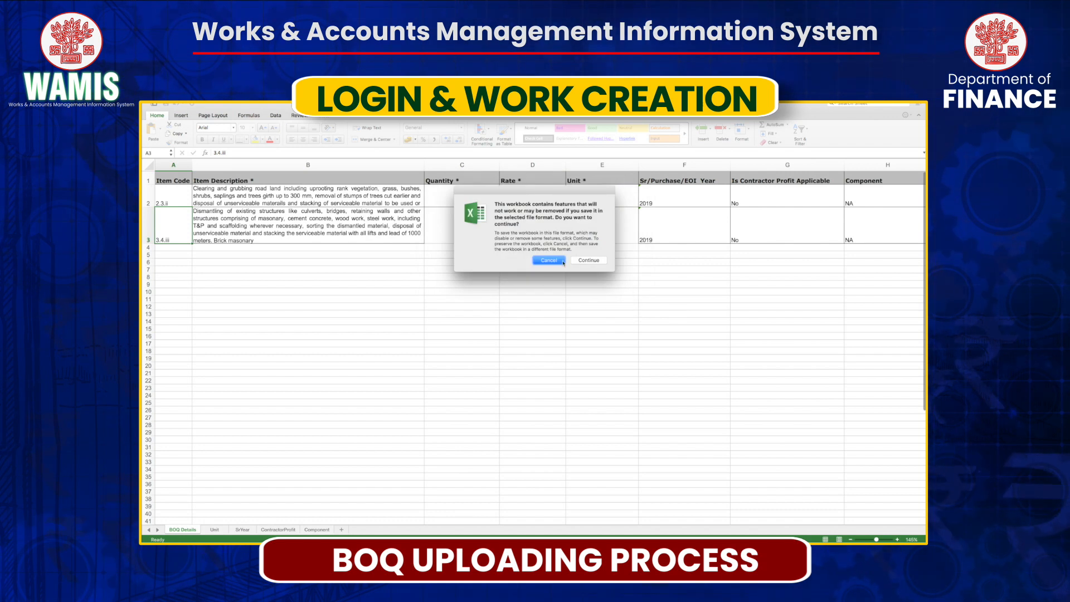
pyautogui.click(588, 260)
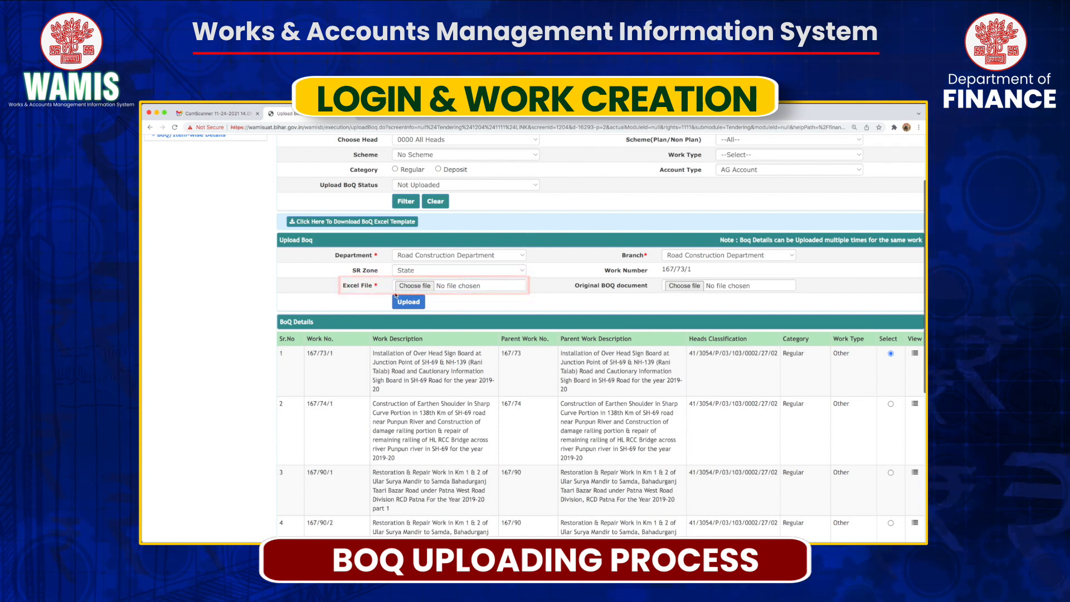
# Attach paliganj_boq.xls as Excel file and GR02FINANCIALBID.pdf as original BOQ, then upload.
pyautogui.click(400, 286)
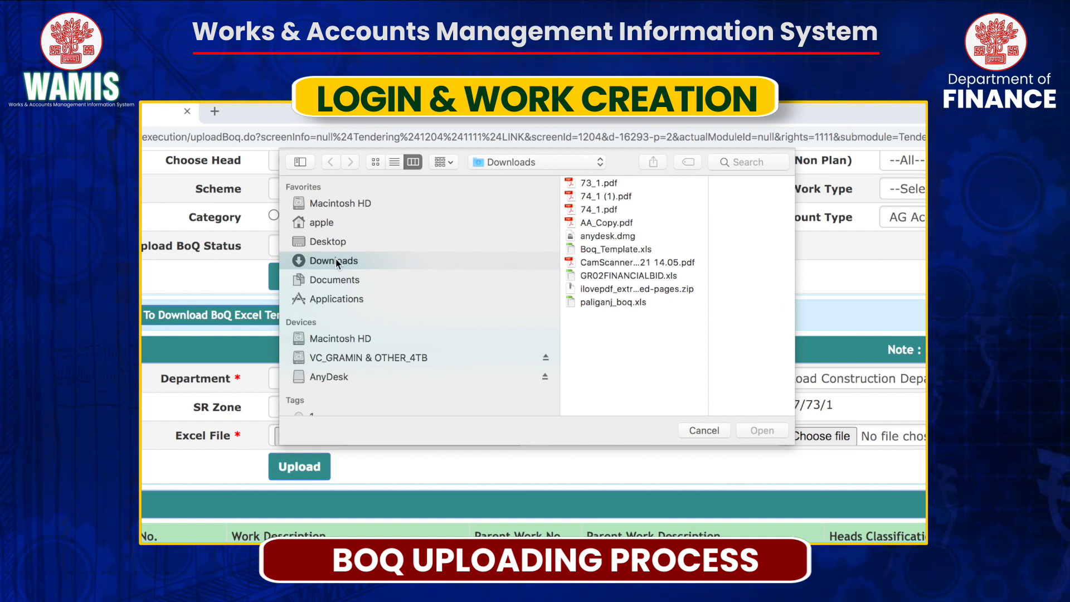
pyautogui.click(612, 303)
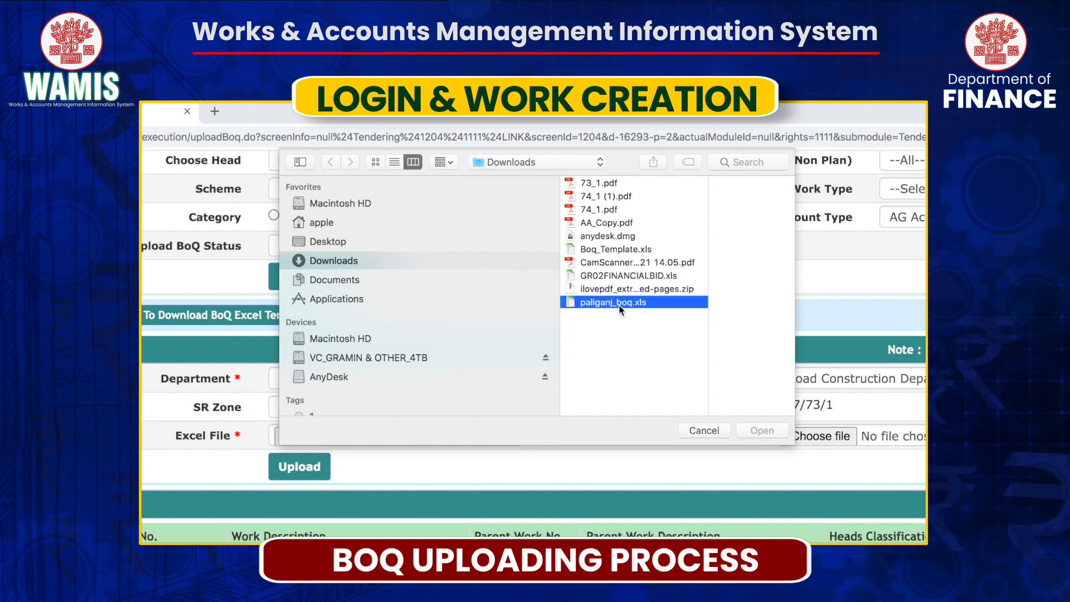
pyautogui.click(769, 433)
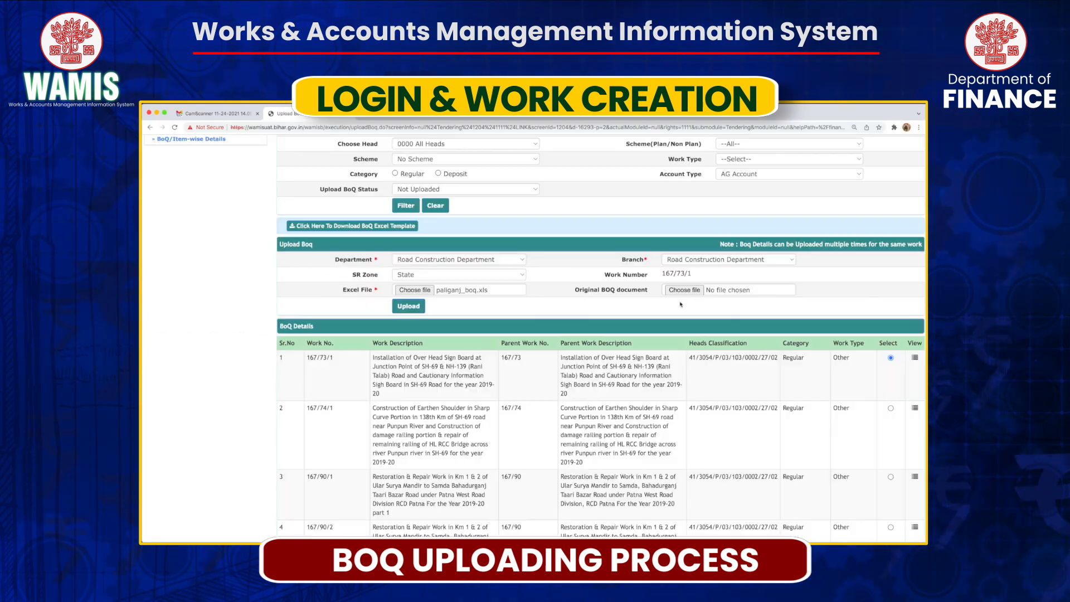
pyautogui.click(685, 290)
pyautogui.click(545, 210)
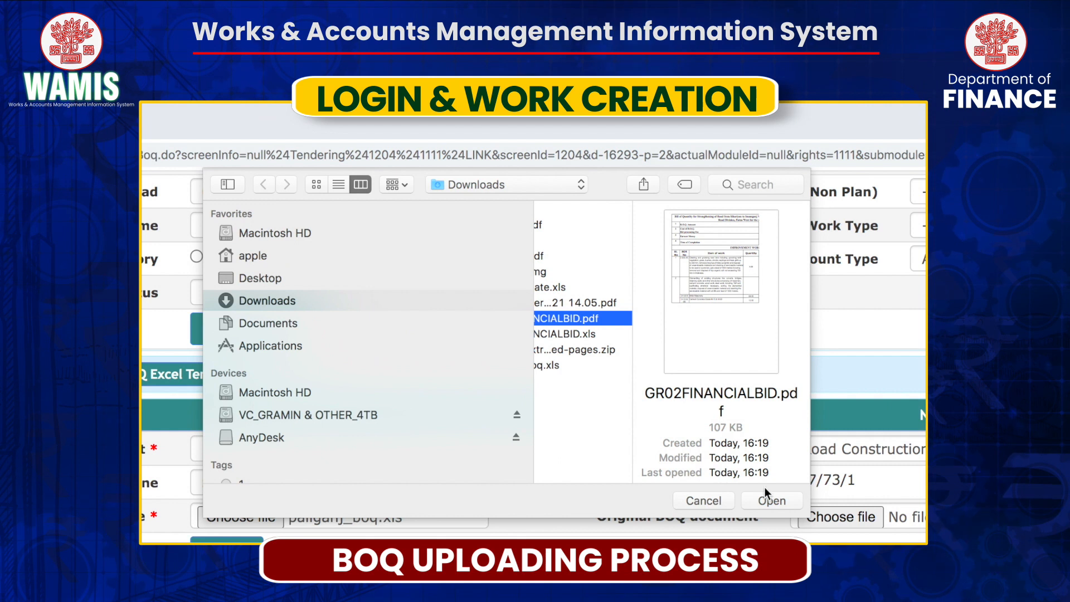
pyautogui.click(640, 281)
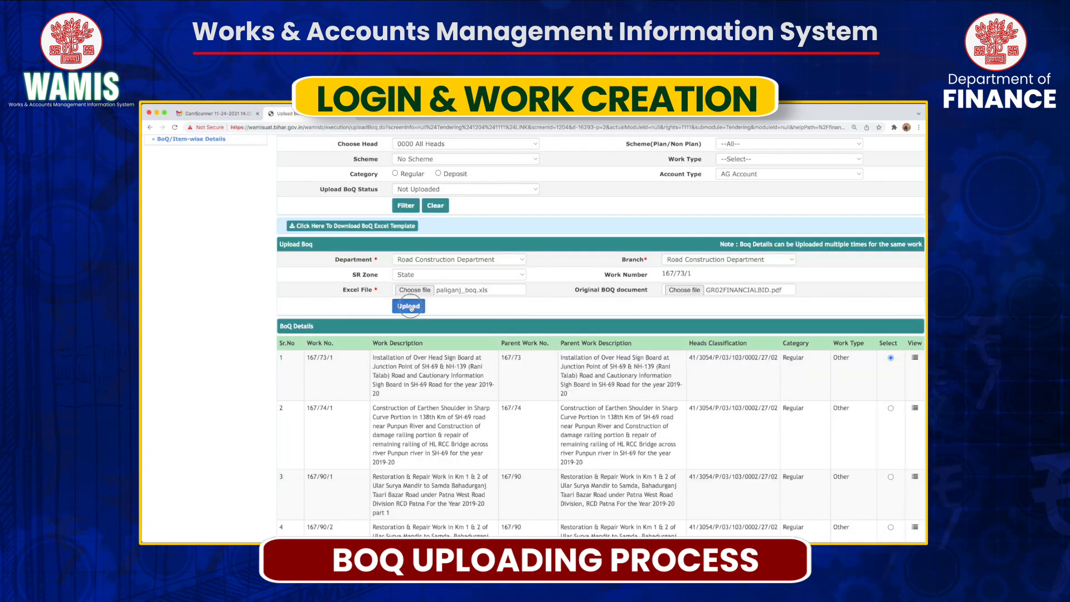
pyautogui.click(410, 307)
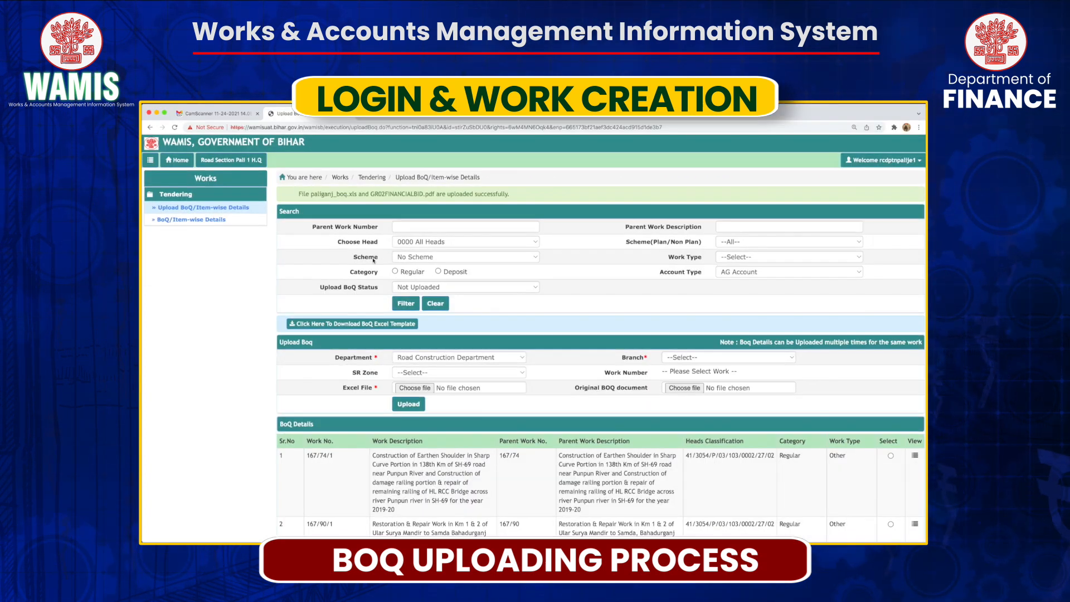
# From BoQ/Item-wise Details, enter and save a seigniorage amount of 1000.00.
pyautogui.click(205, 221)
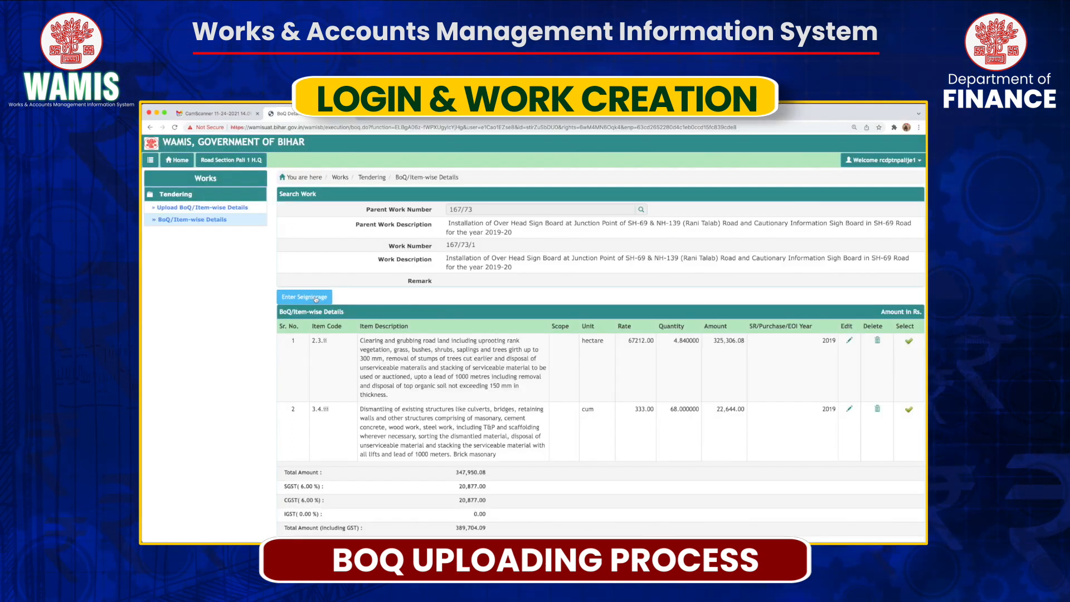
pyautogui.click(316, 298)
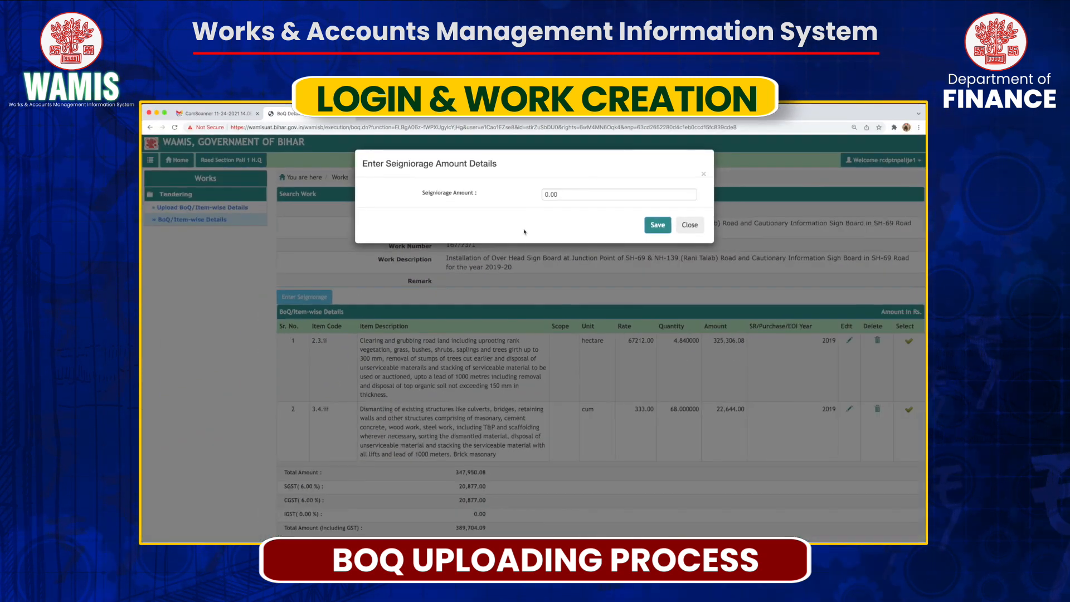
pyautogui.click(549, 194)
pyautogui.press('BackSpace')
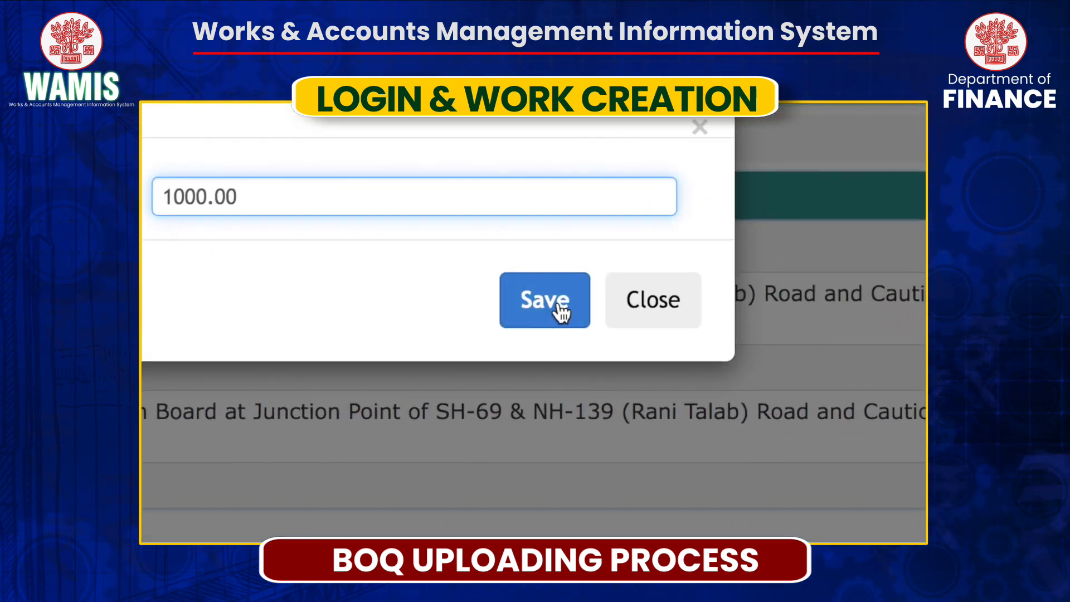
pyautogui.click(559, 307)
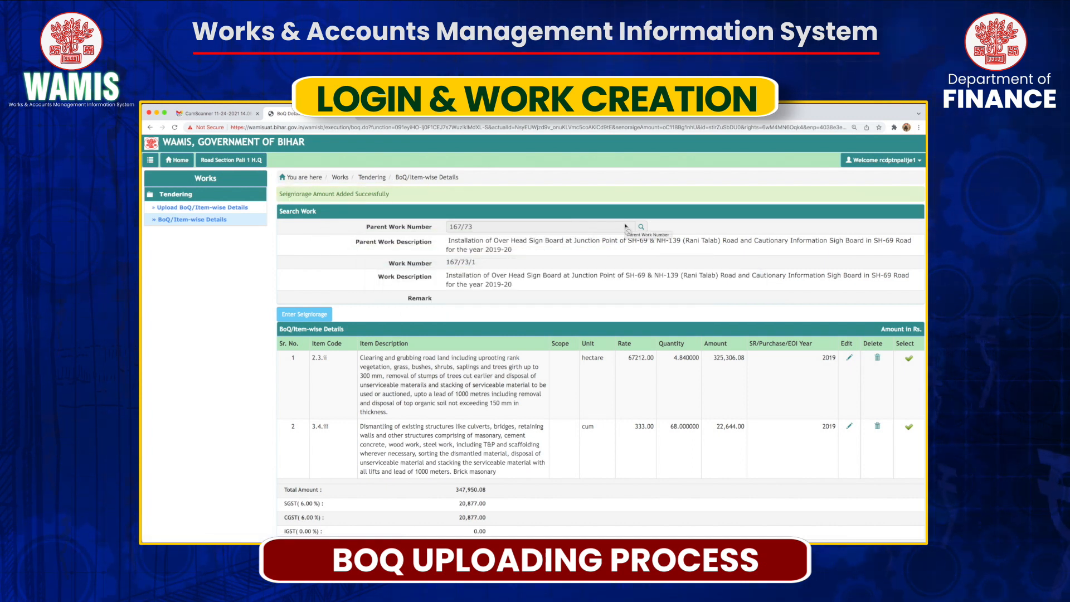
pyautogui.scroll(-3, 393, 449)
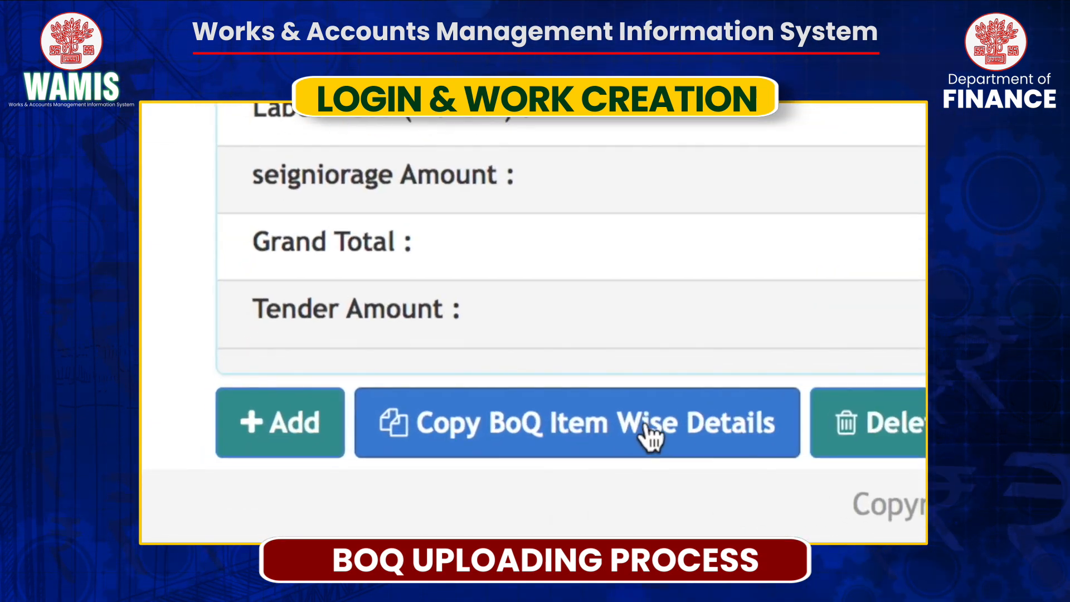
# Copy the checked items 1–3 from work ROA/167/2021/109/1 into this BoQ.
pyautogui.click(546, 448)
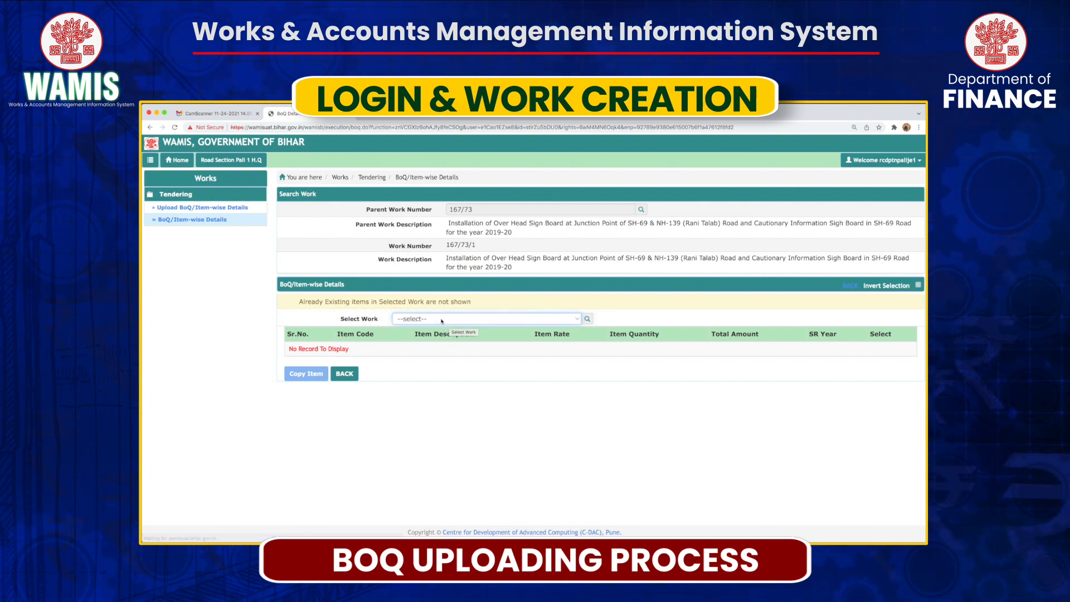
pyautogui.click(439, 321)
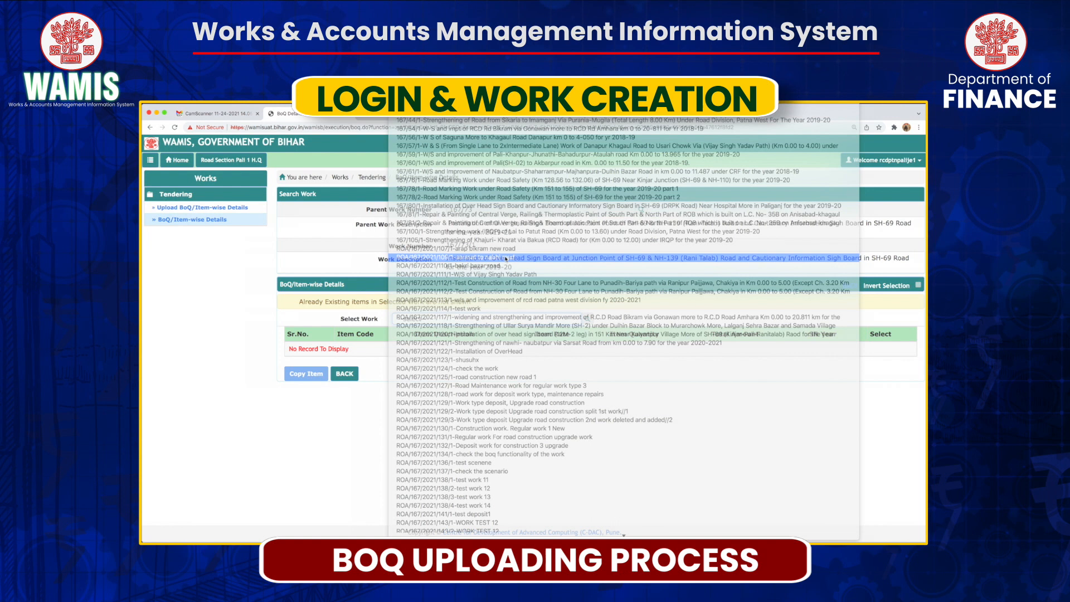
pyautogui.click(499, 257)
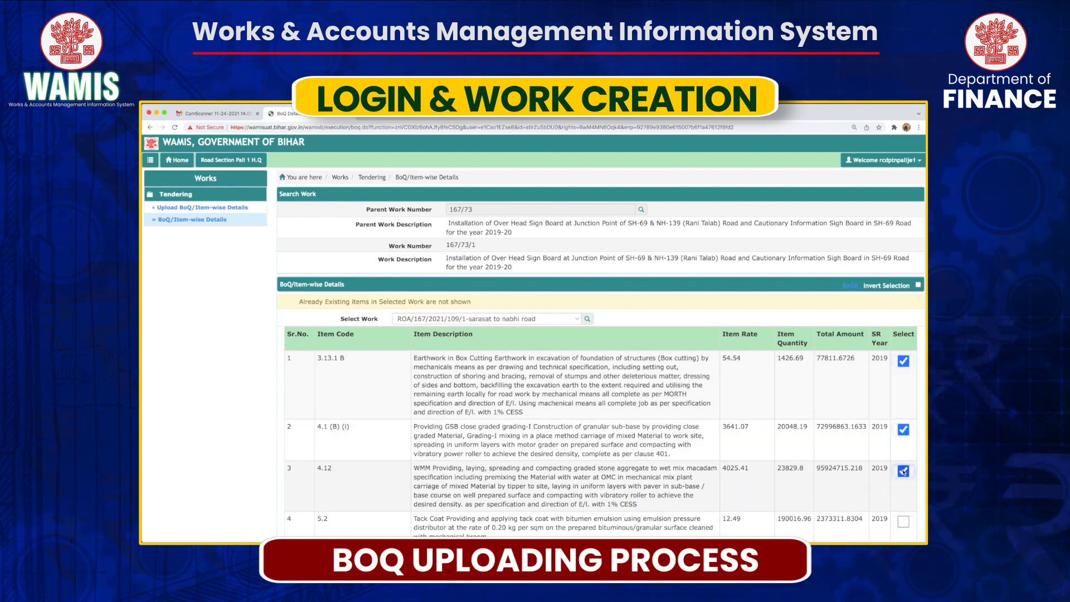
pyautogui.scroll(-7, 892, 457)
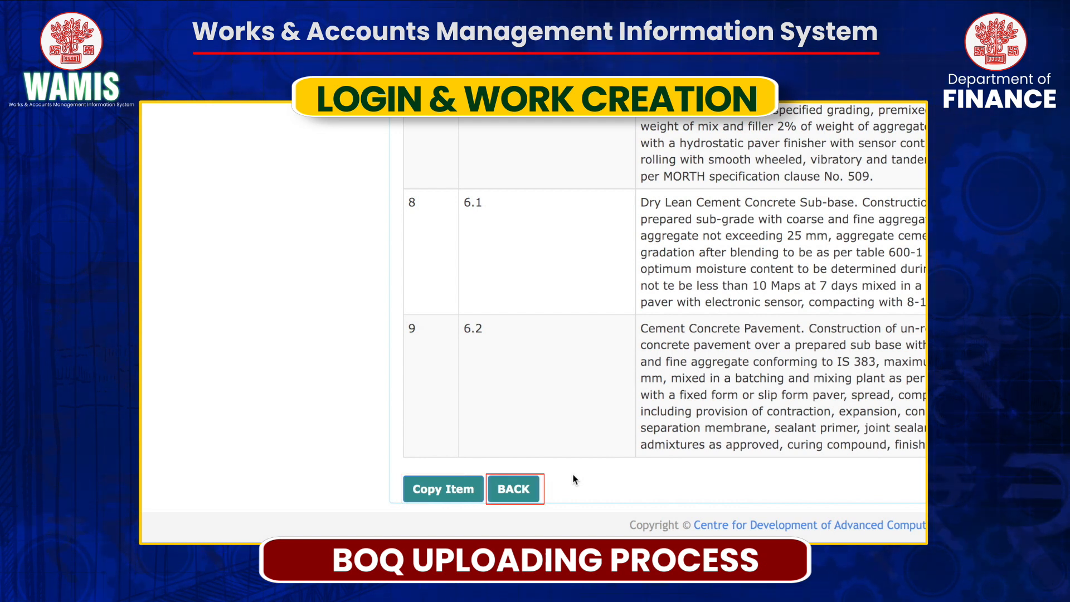
pyautogui.click(443, 489)
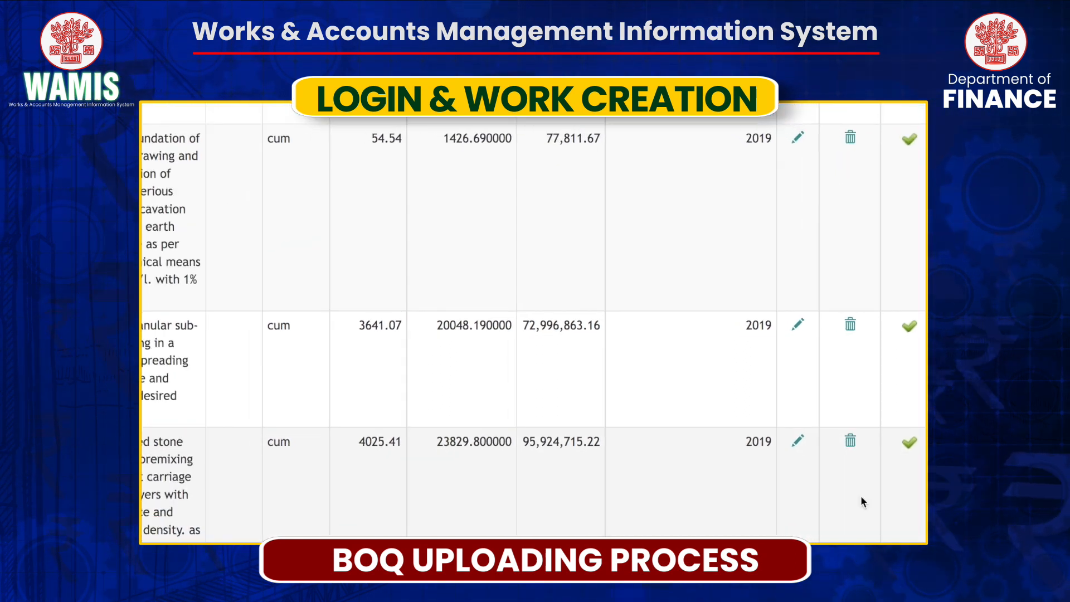
# Delete one copied item from the BoQ and confirm, leaving three items totalling 482,111.00.
pyautogui.click(855, 407)
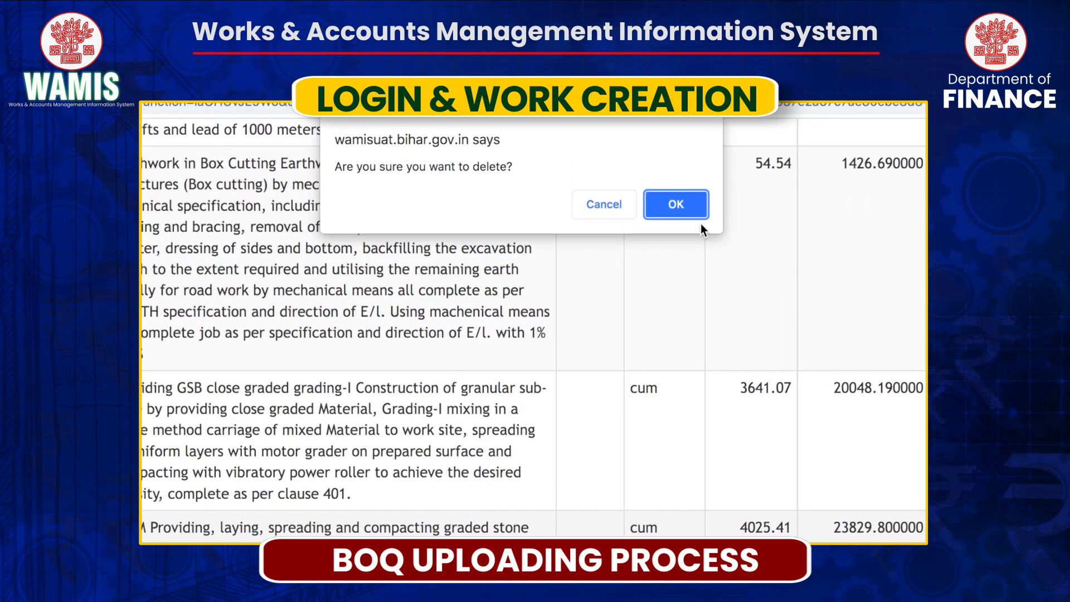
pyautogui.click(684, 202)
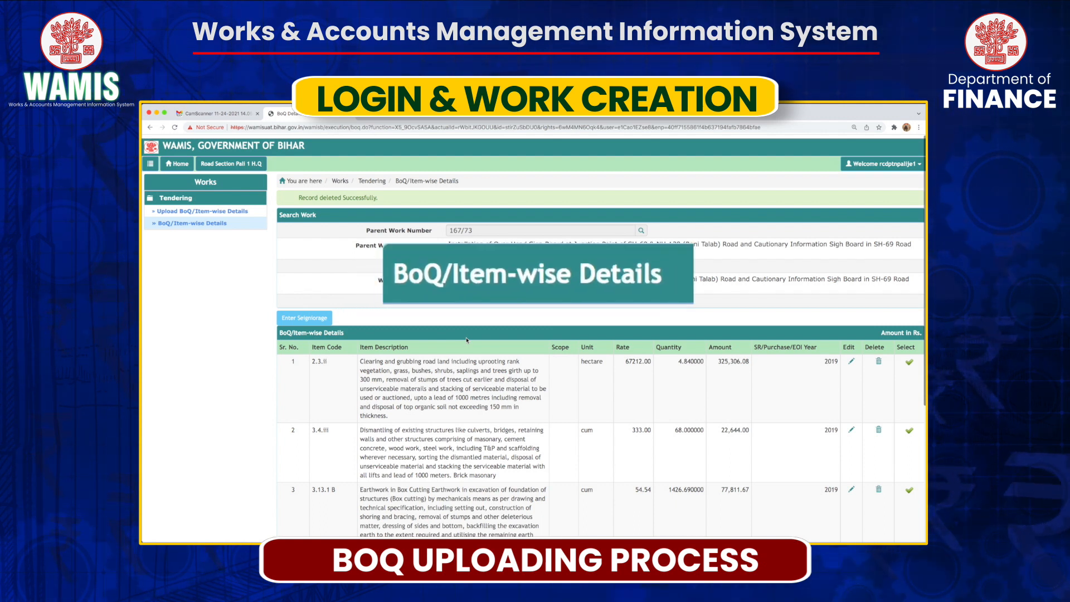
pyautogui.scroll(-5, 467, 340)
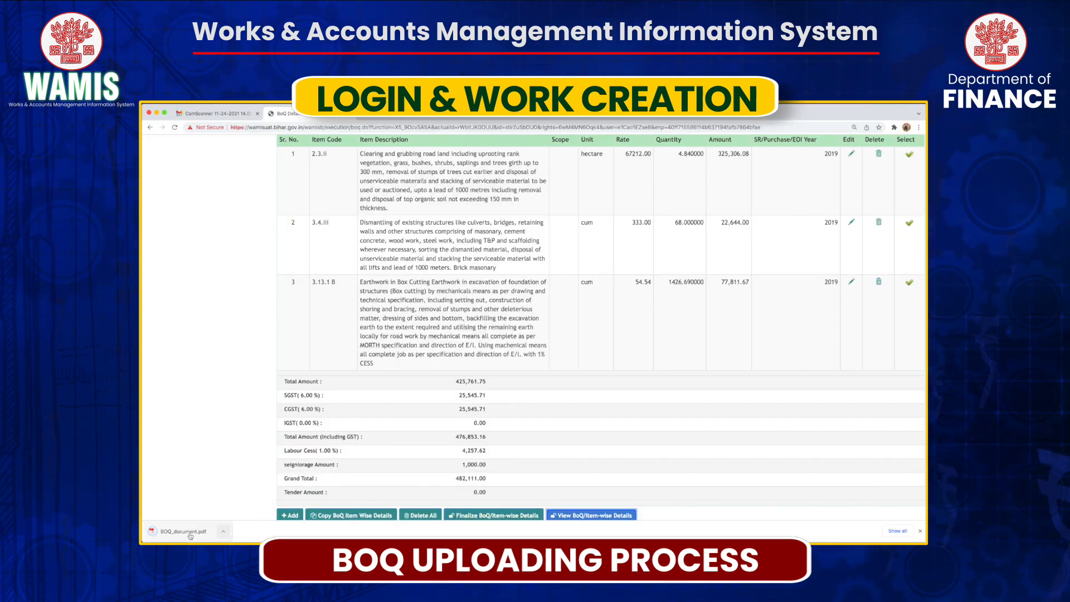
pyautogui.click(190, 534)
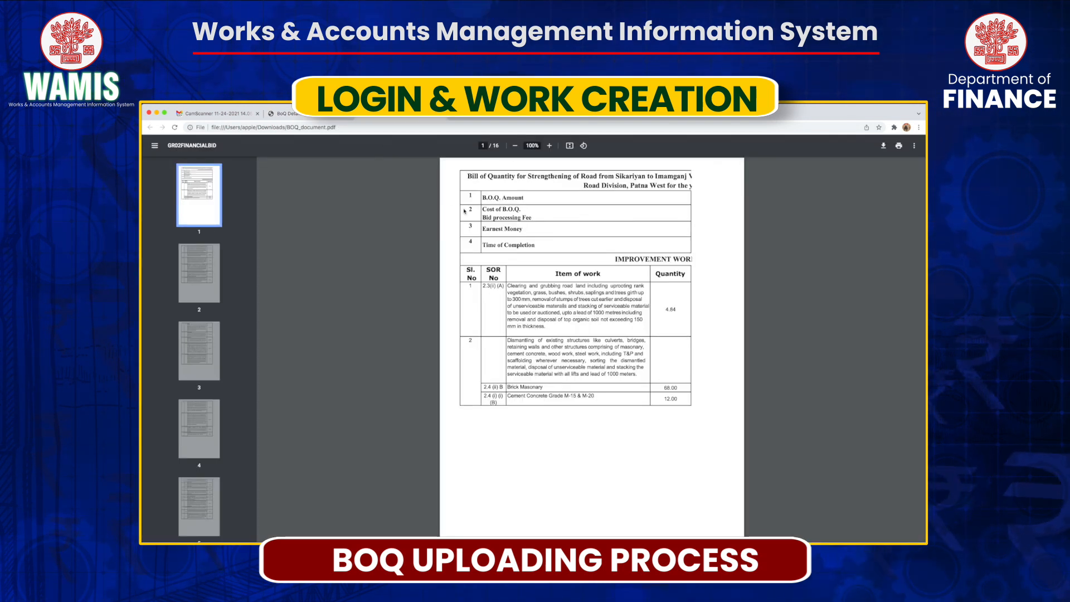
pyautogui.scroll(-8, 467, 210)
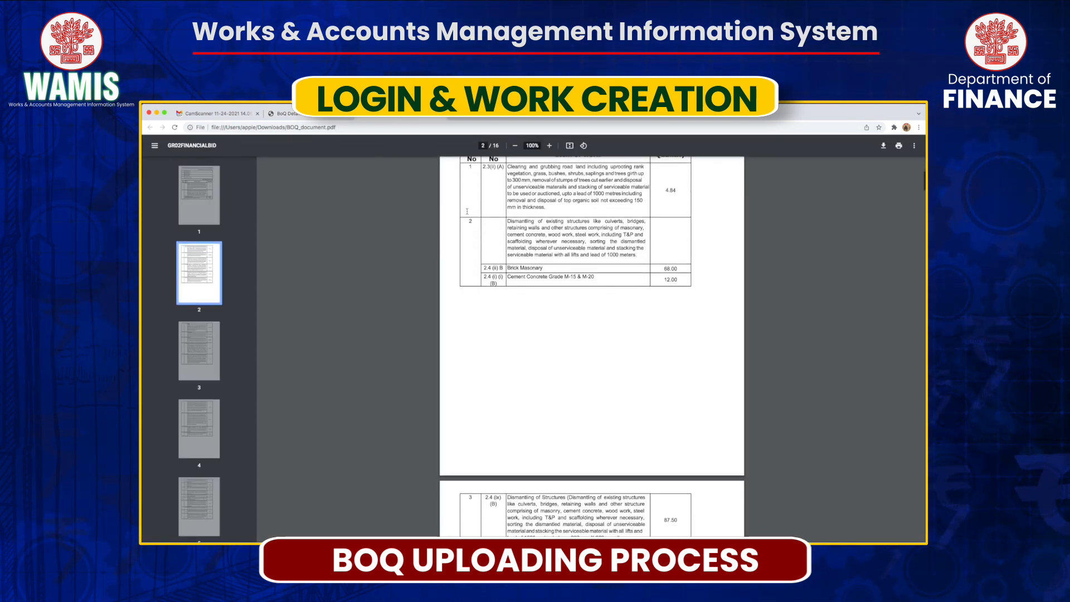
pyautogui.scroll(-15, 467, 211)
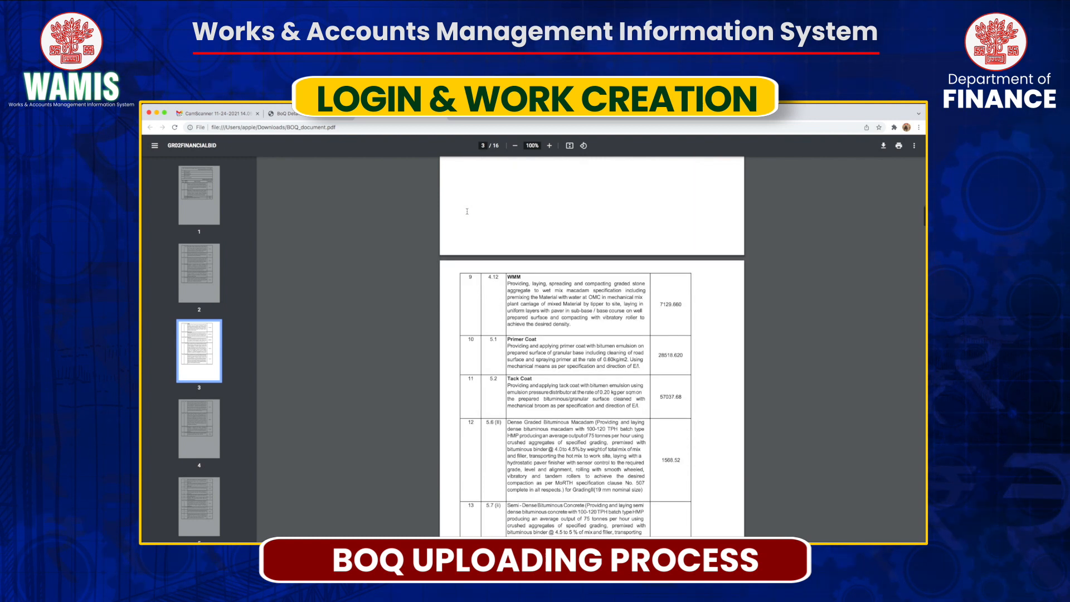
pyautogui.scroll(-4, 436, 213)
pyautogui.click(290, 114)
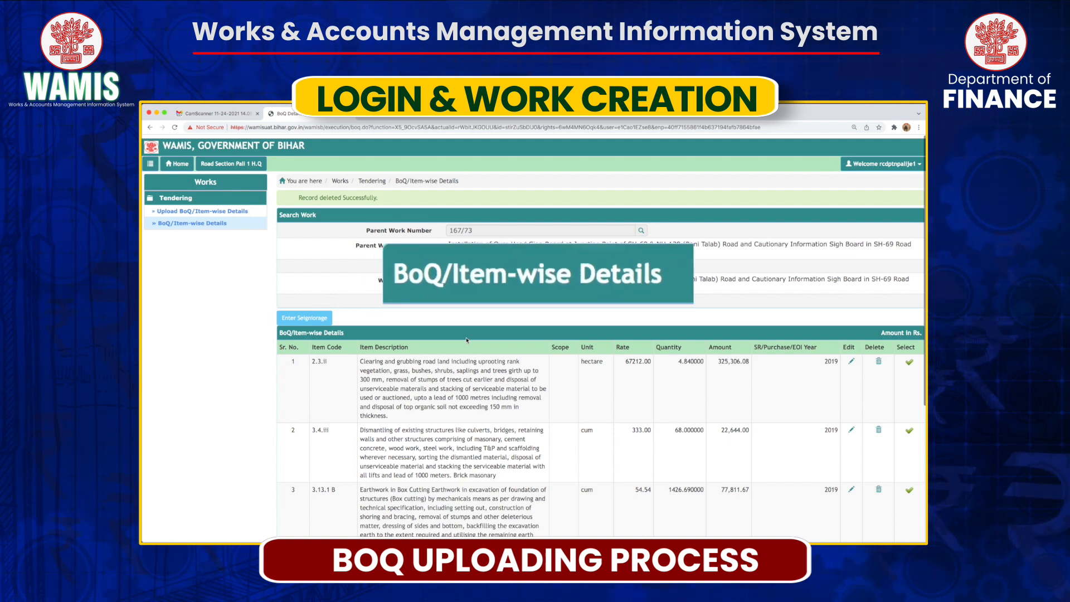
# Scroll down to the BoQ totals and the Finalize BoQ/Item-wise Details button.
pyautogui.scroll(-6, 467, 340)
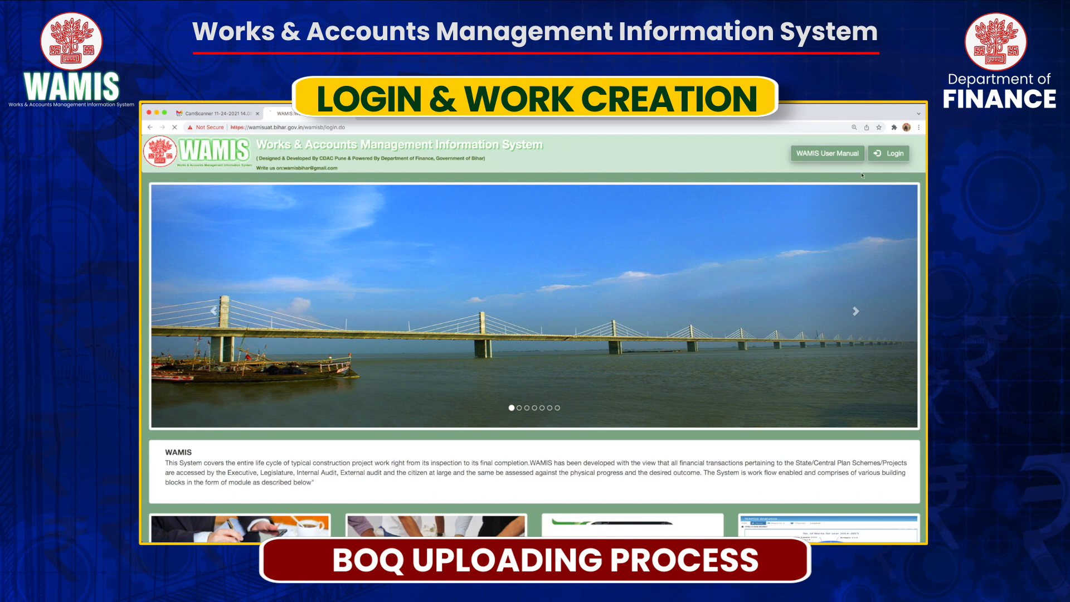
# Log in with the AE account's user name, password and captcha, then open Tendering's BoQ/Item-wise Details.
pyautogui.click(890, 153)
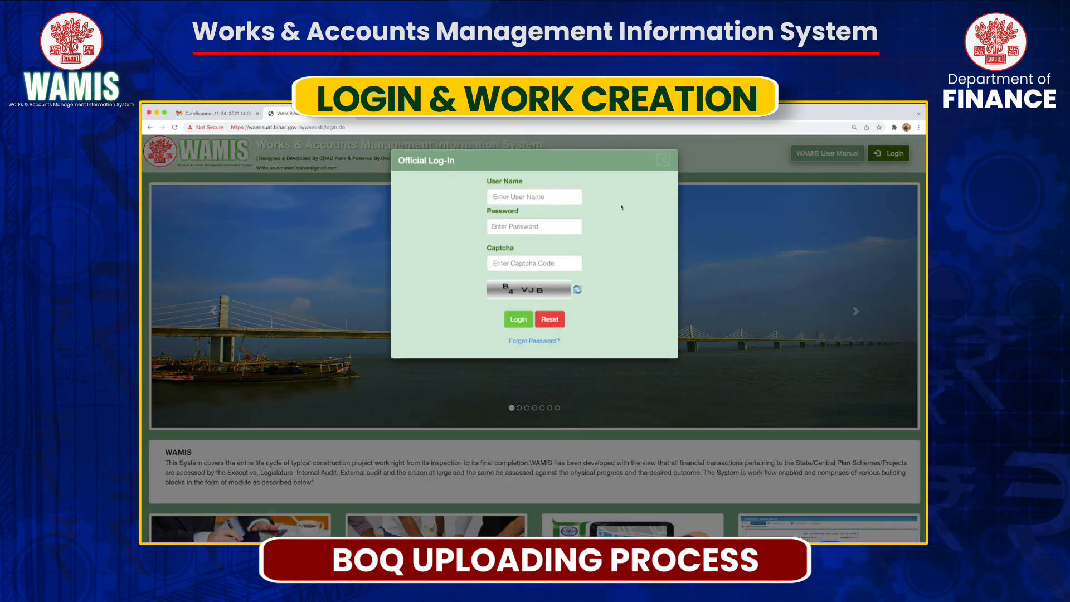
pyautogui.write('rcdptnwest')
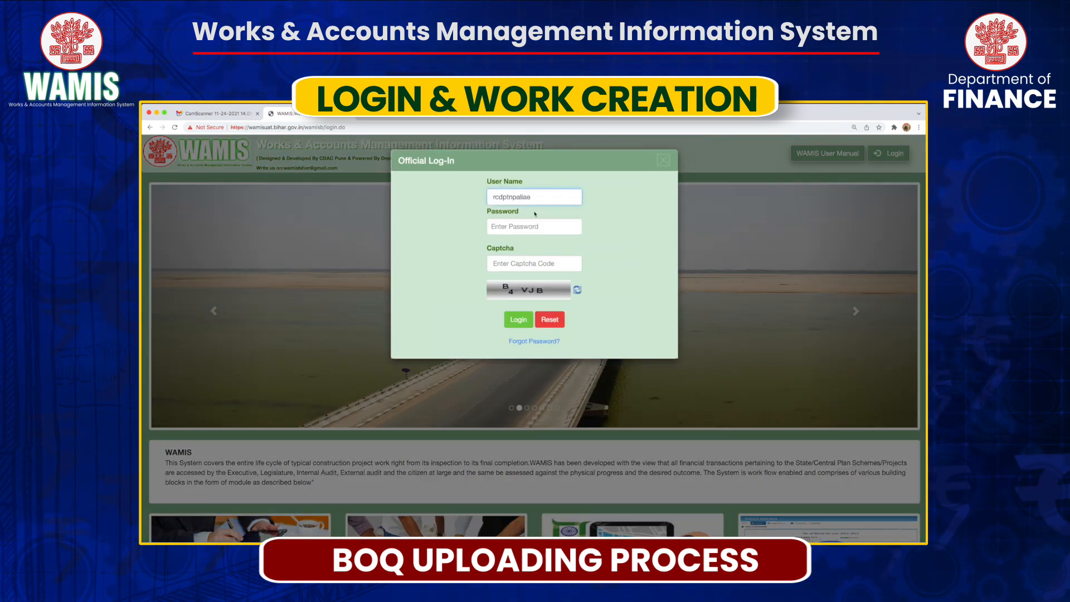
pyautogui.click(534, 226)
pyautogui.write('•••••••••B4VJB')
pyautogui.click(518, 320)
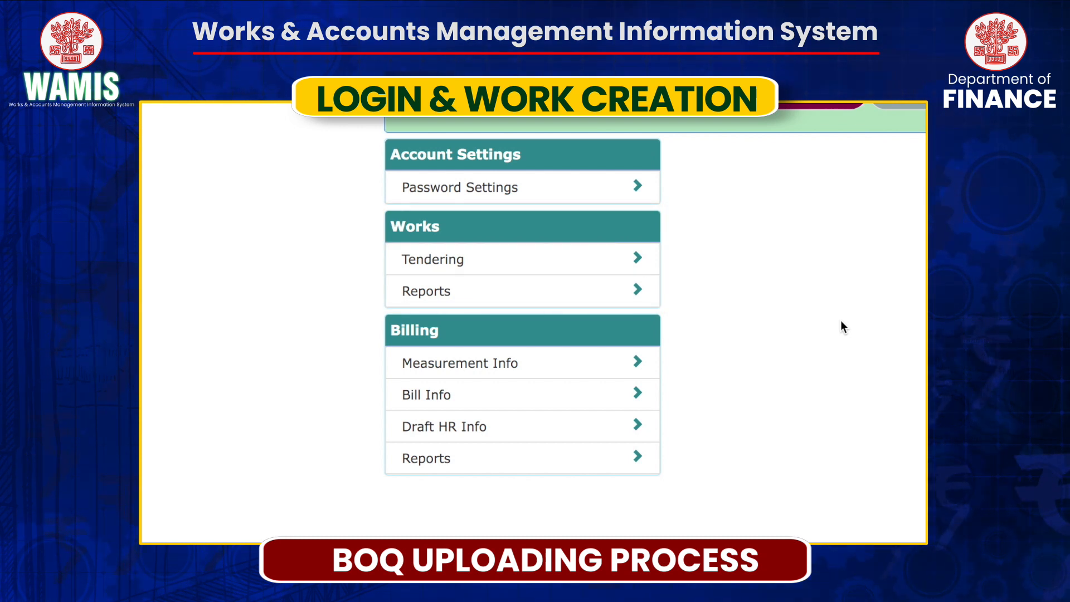
pyautogui.click(284, 309)
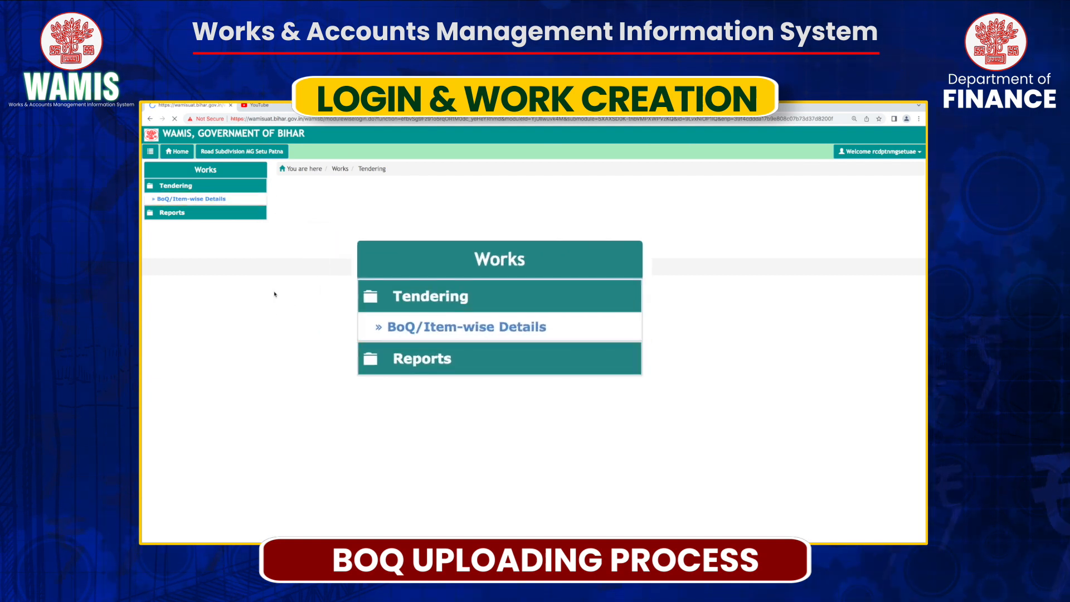
pyautogui.click(223, 200)
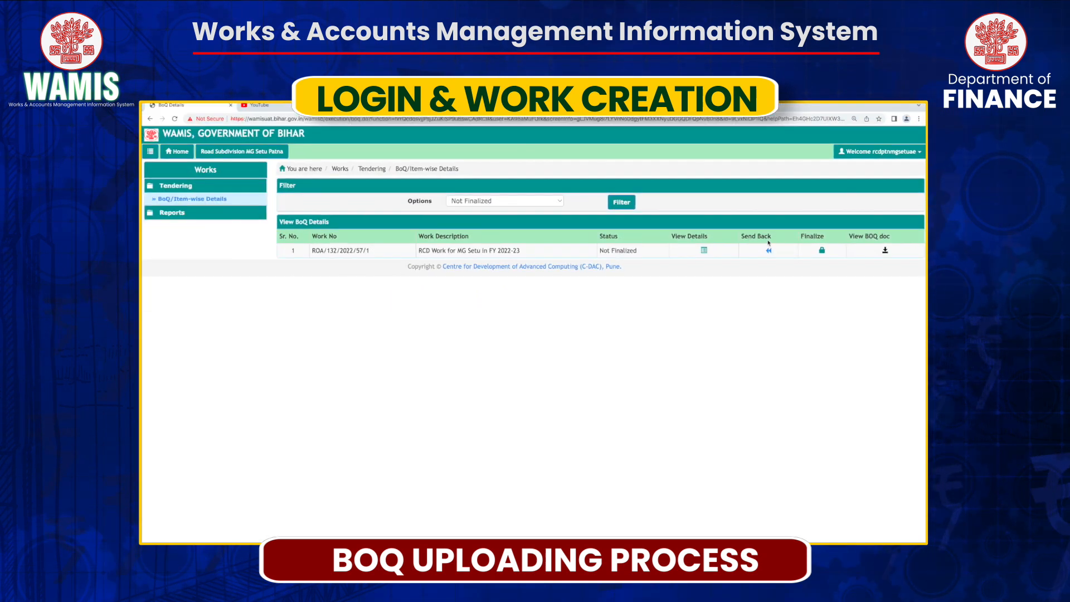
# Send work ROA/132/2022/57/1's BoQ back to the JE with a remark on item 2's quantity.
pyautogui.click(704, 251)
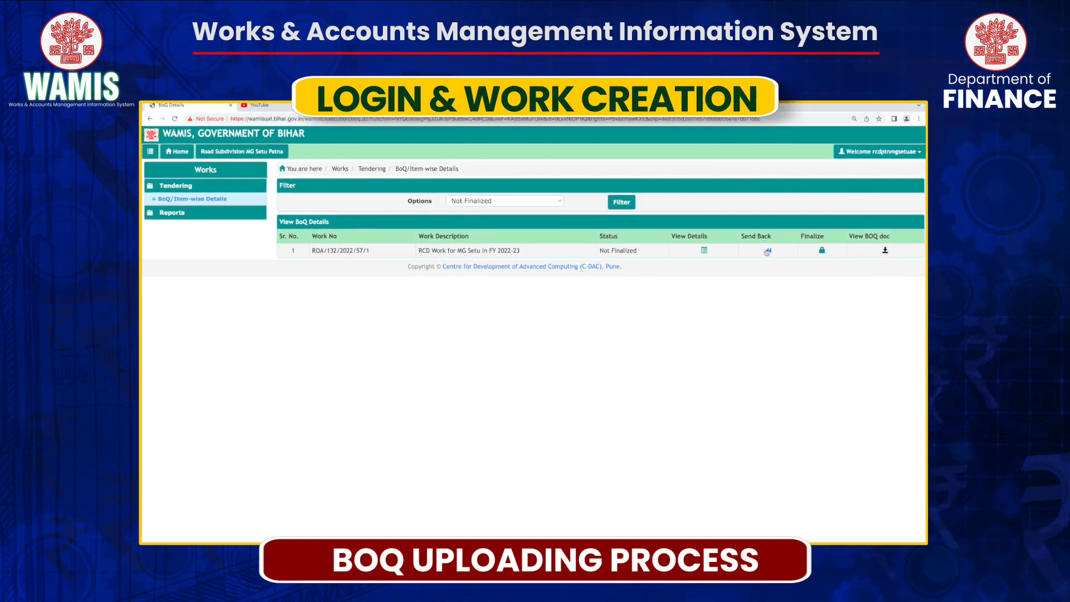
pyautogui.click(767, 251)
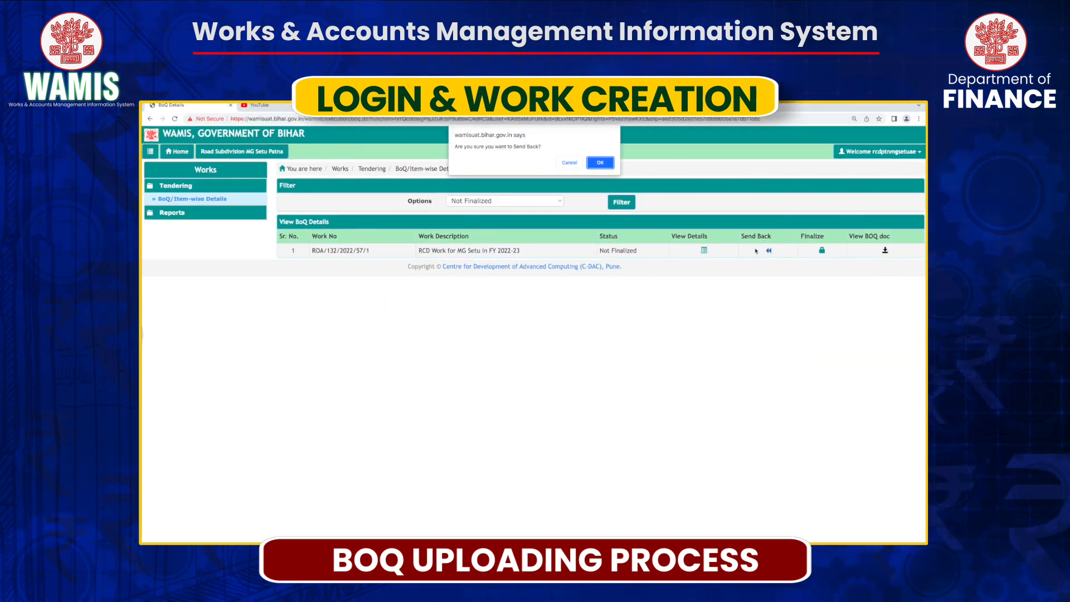
pyautogui.click(600, 163)
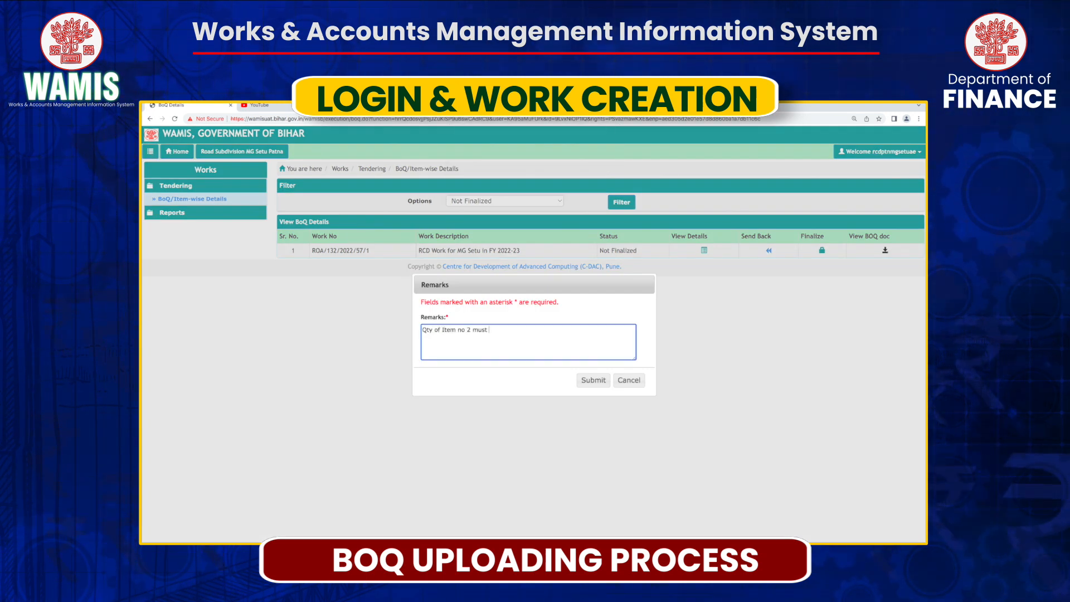
pyautogui.click(593, 379)
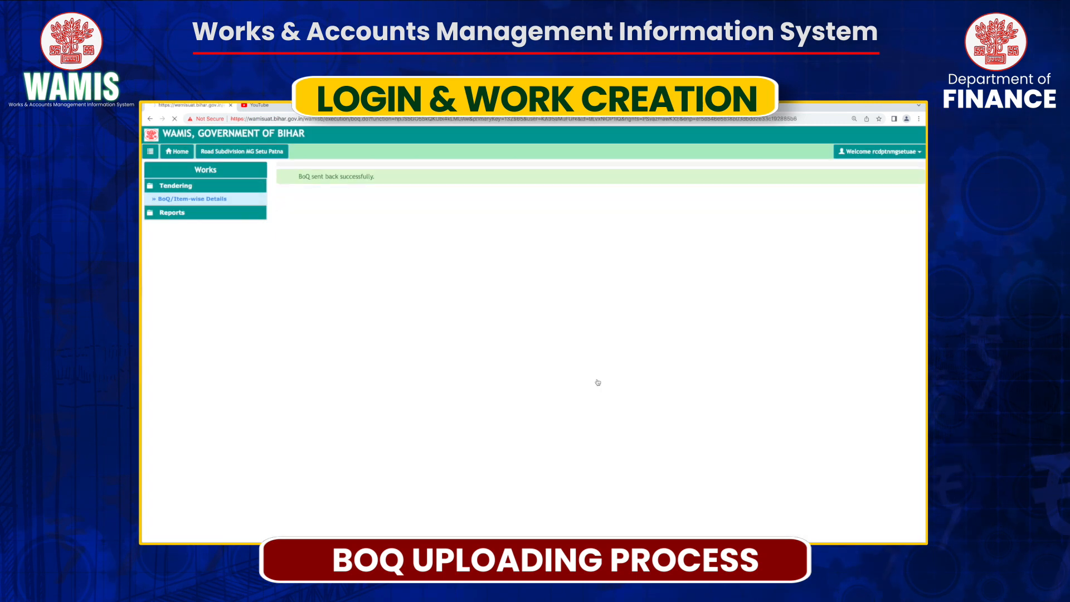